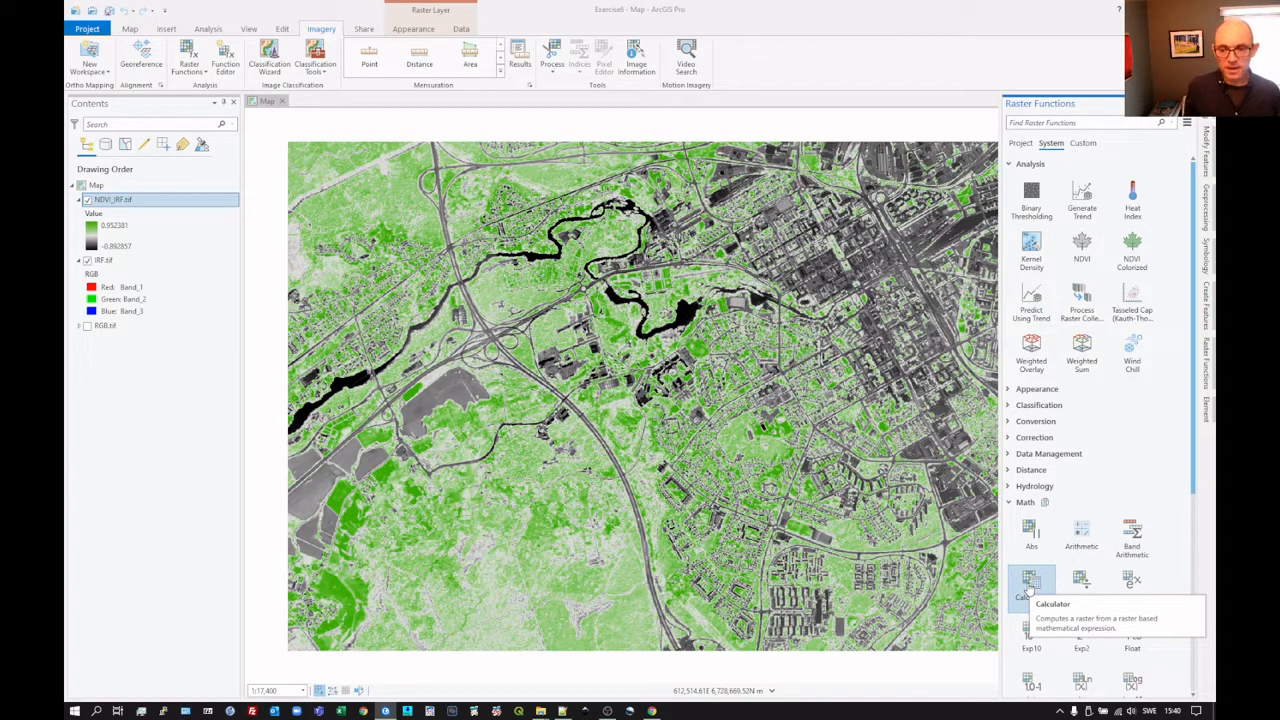
Step: Open the Calculator raster function and define raster variable b1 as Band_1 of IRF.tif
click(1030, 589)
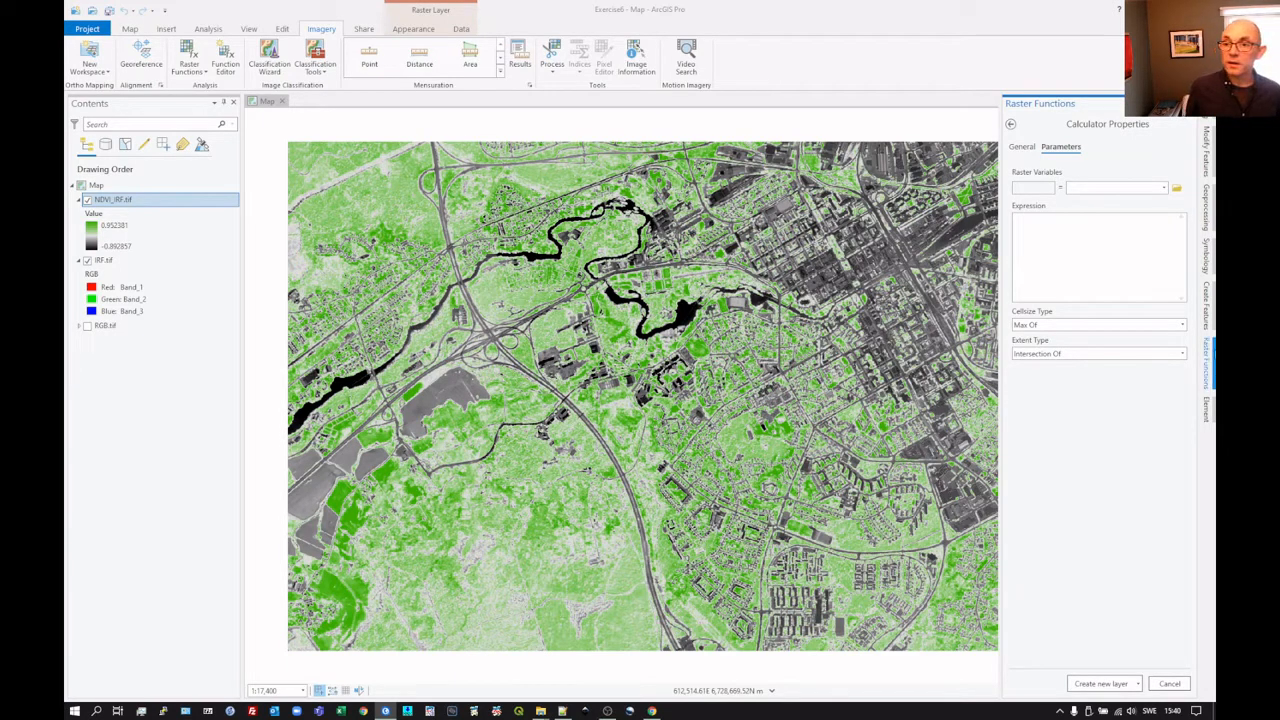
click(1165, 189)
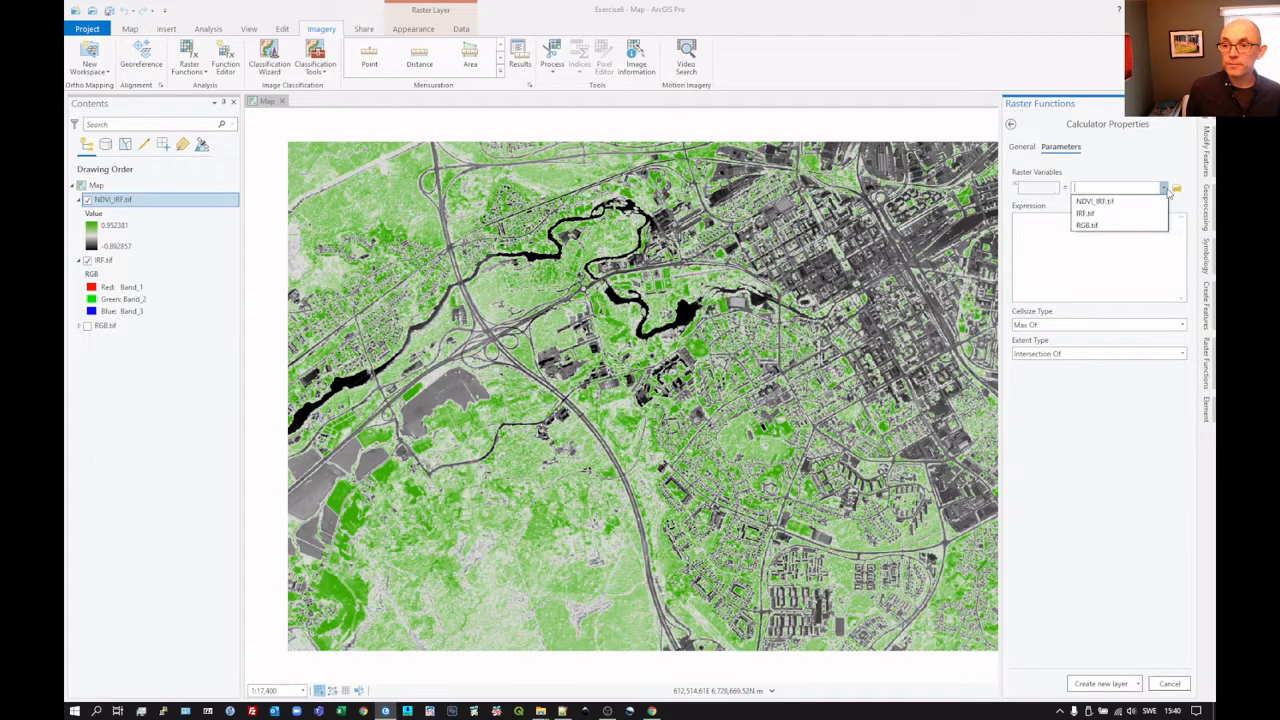
click(1037, 188)
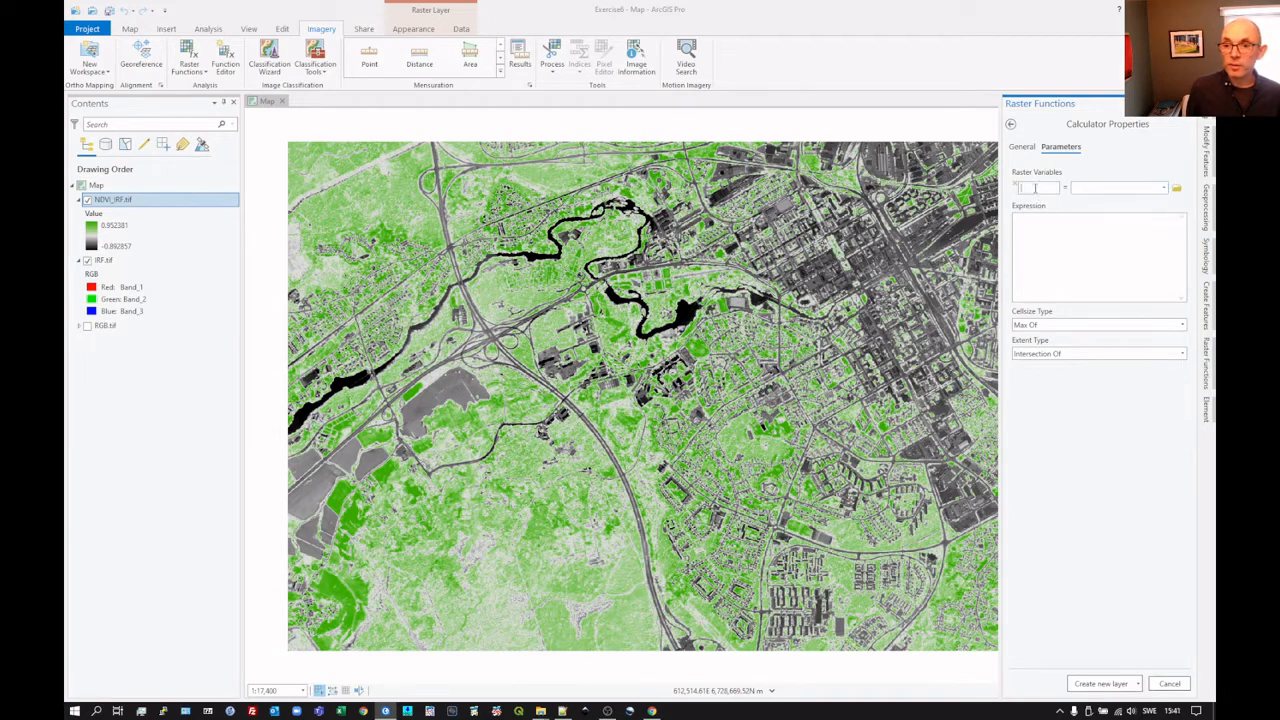
text(b1)
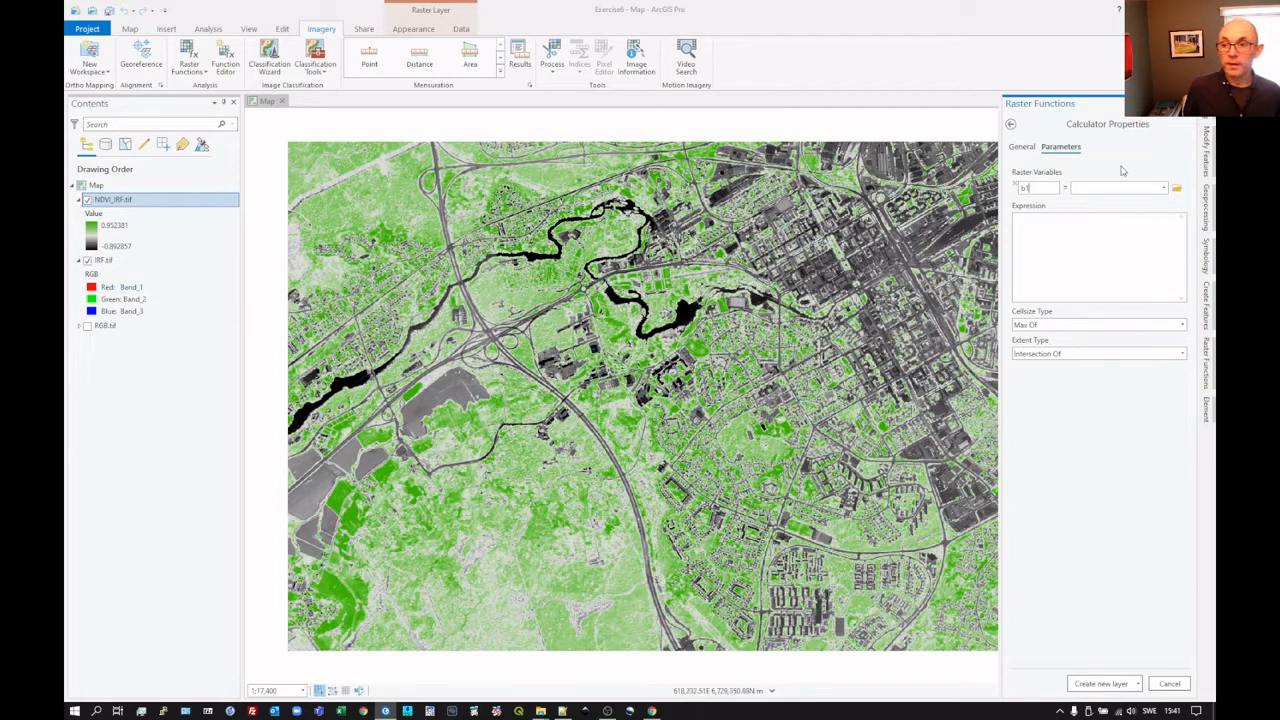
click(1164, 190)
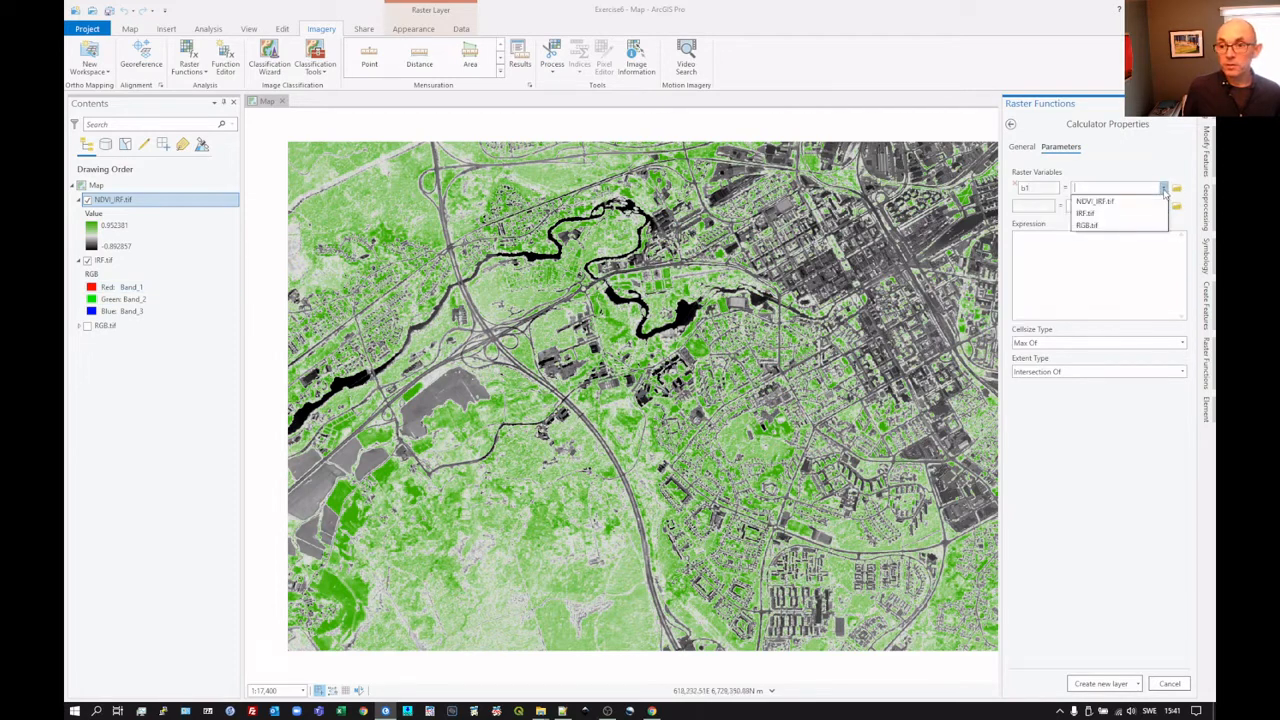
click(1105, 213)
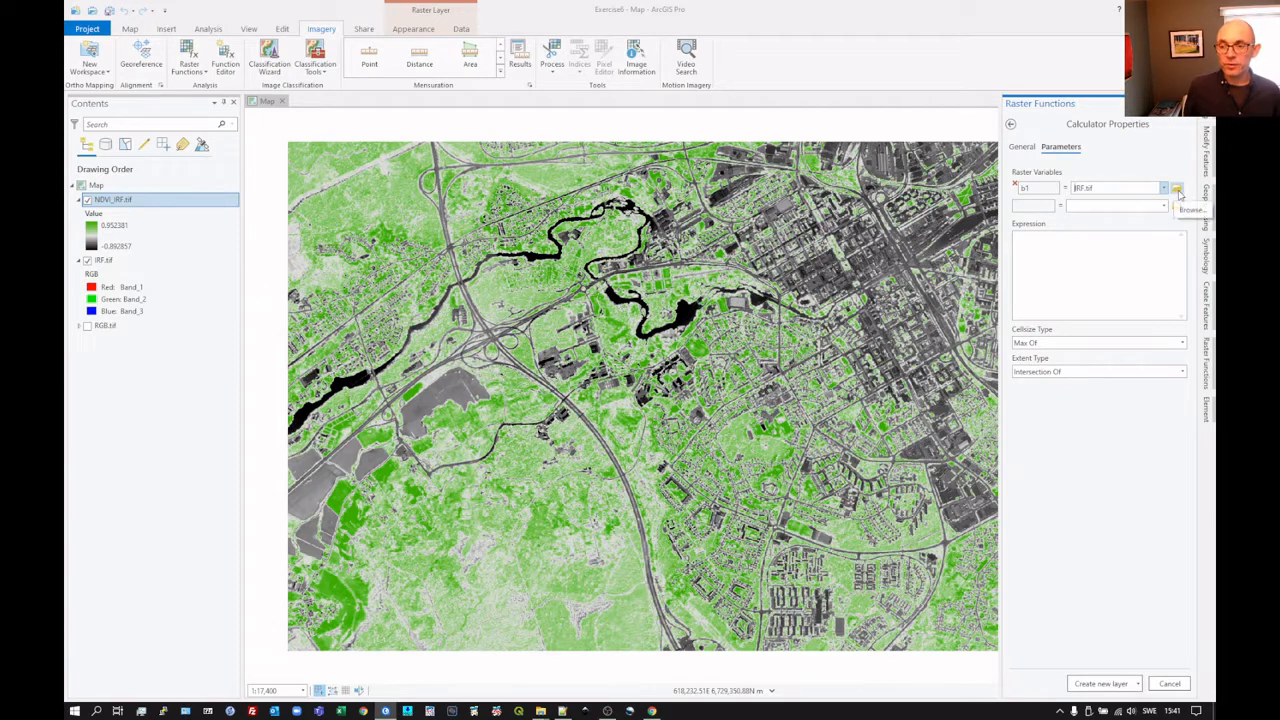
click(1178, 193)
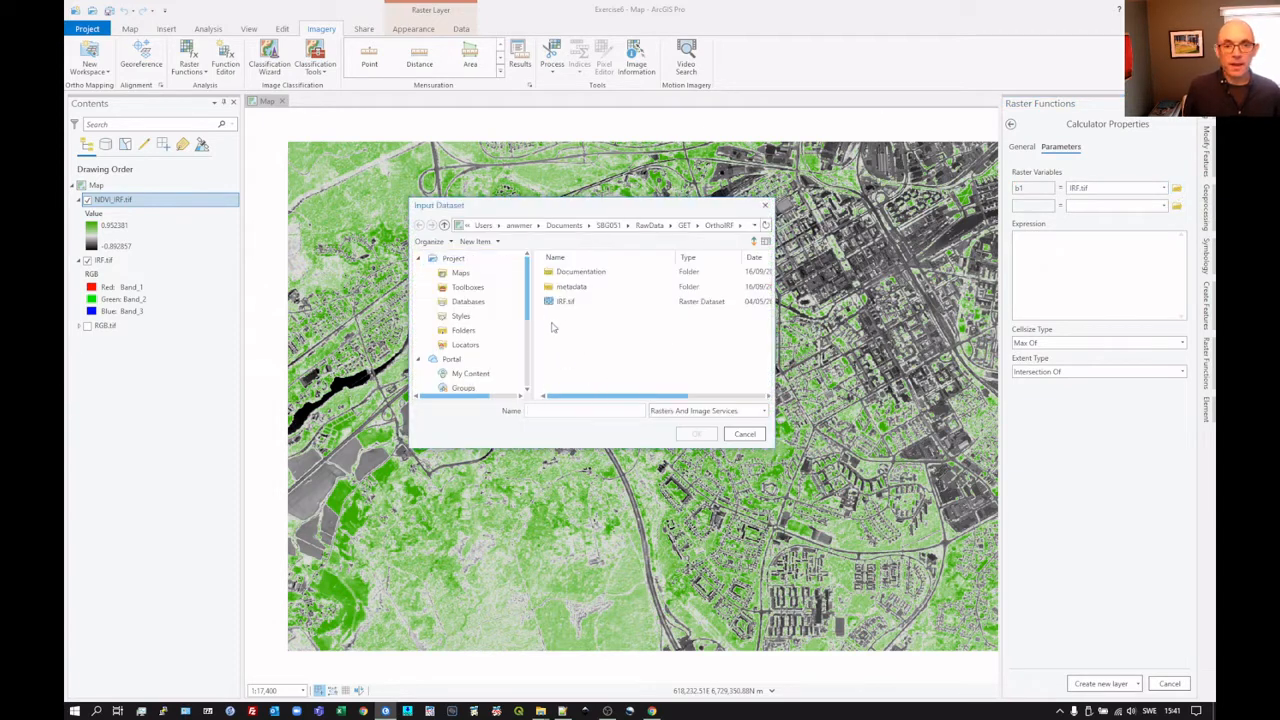
click(564, 303)
double_click(564, 303)
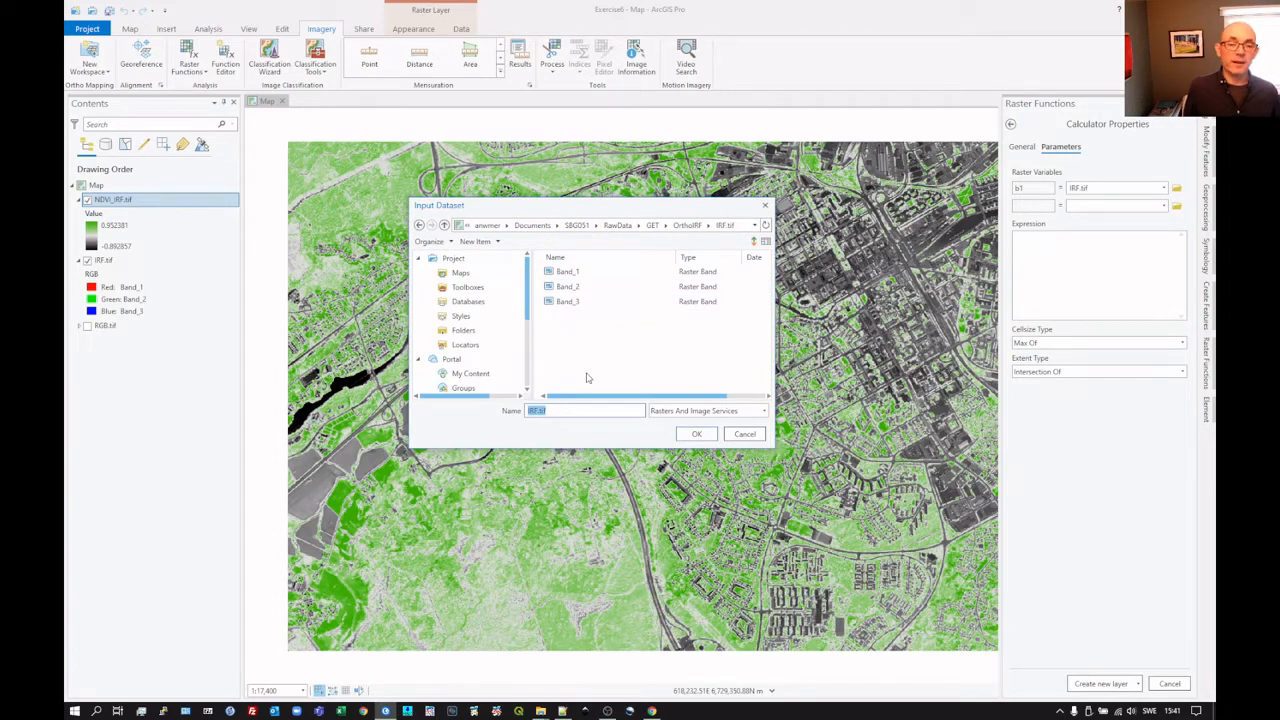
click(600, 272)
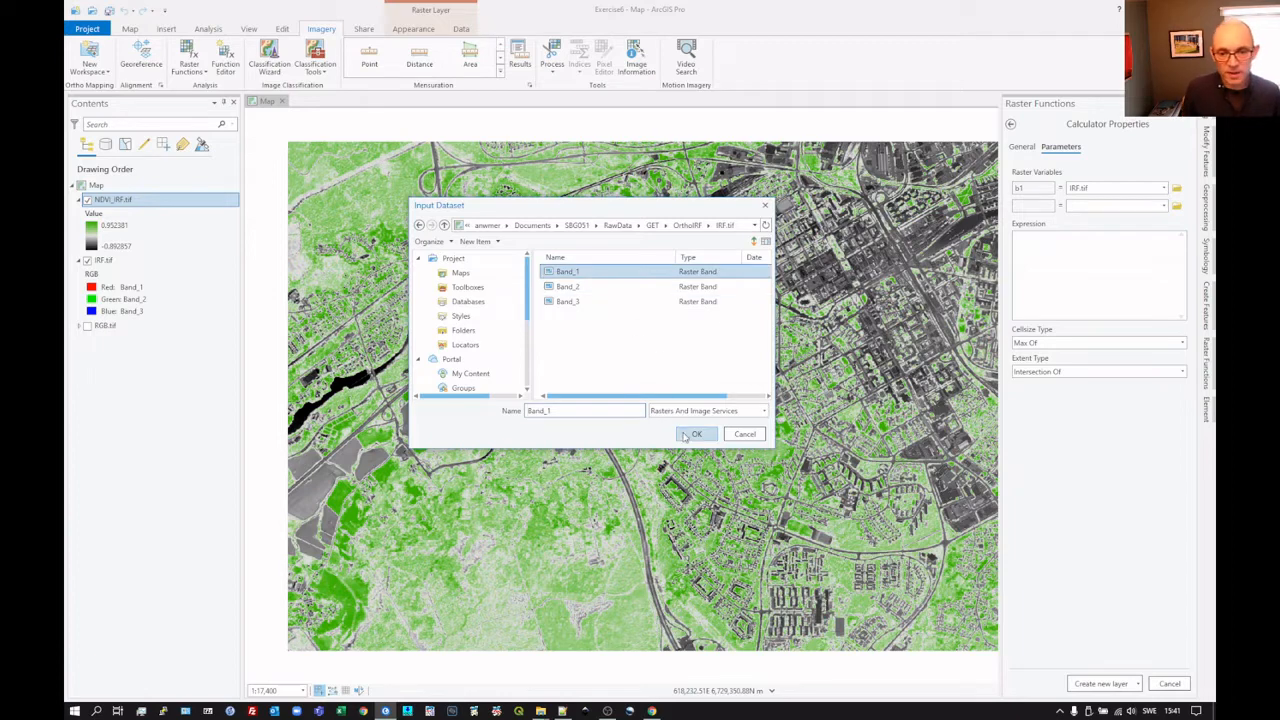
click(692, 434)
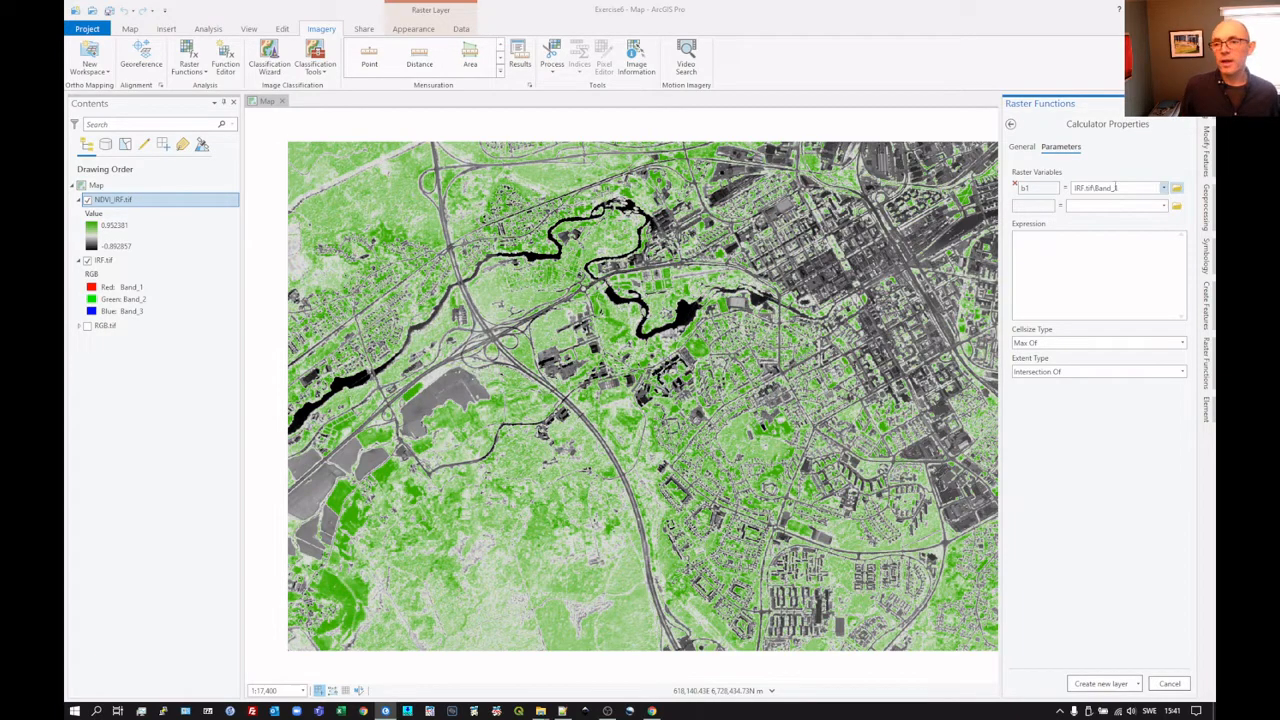
Step: Define a second raster variable named b2 as Band_2 of IRF.tif
click(1038, 206)
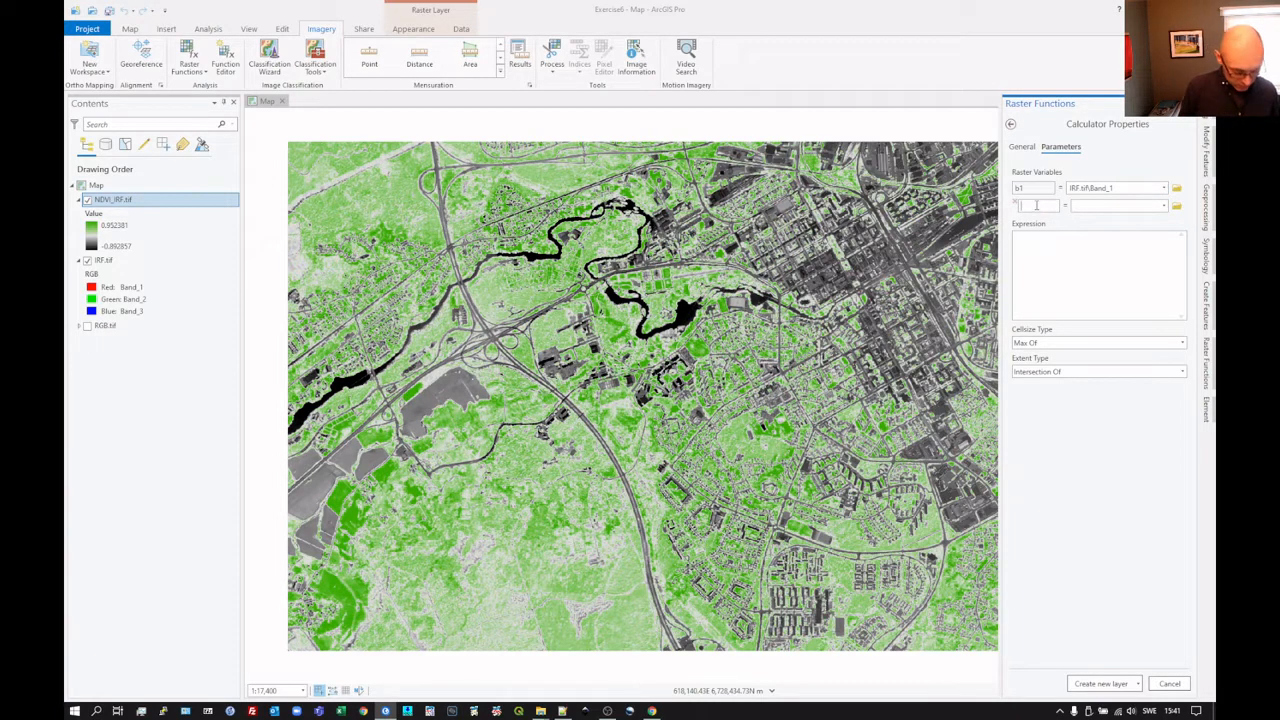
text(b2)
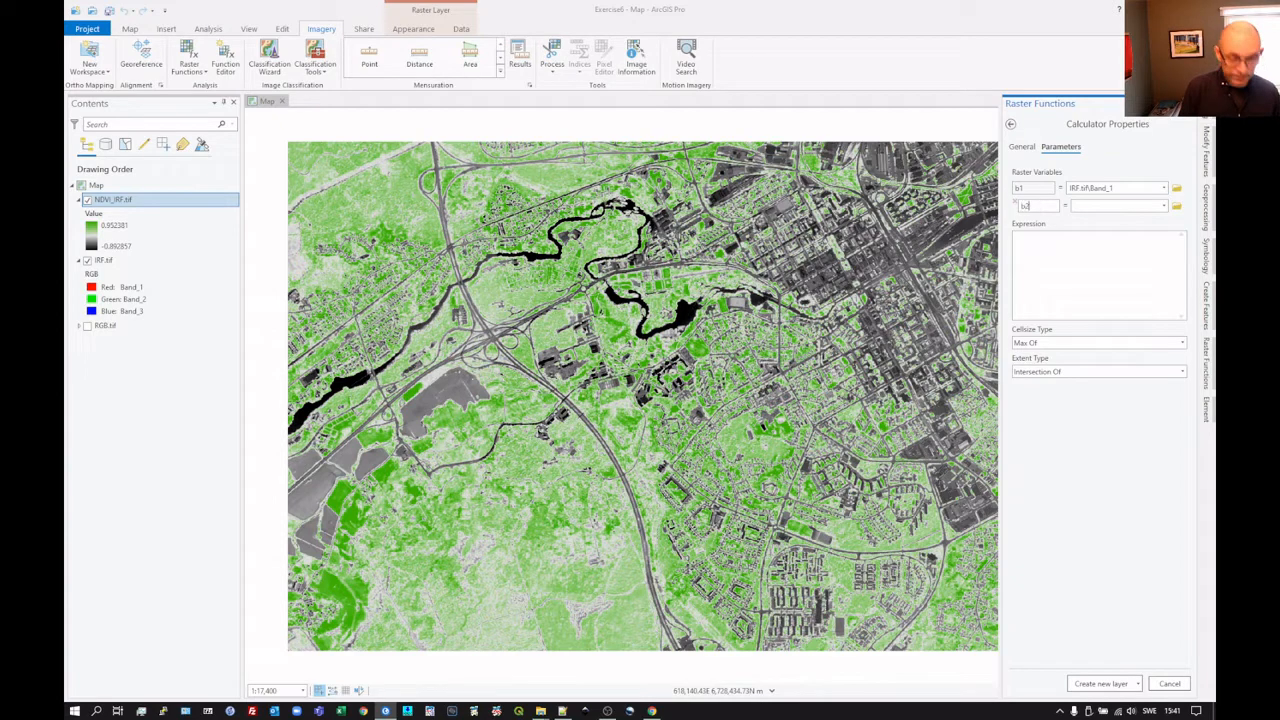
click(1177, 206)
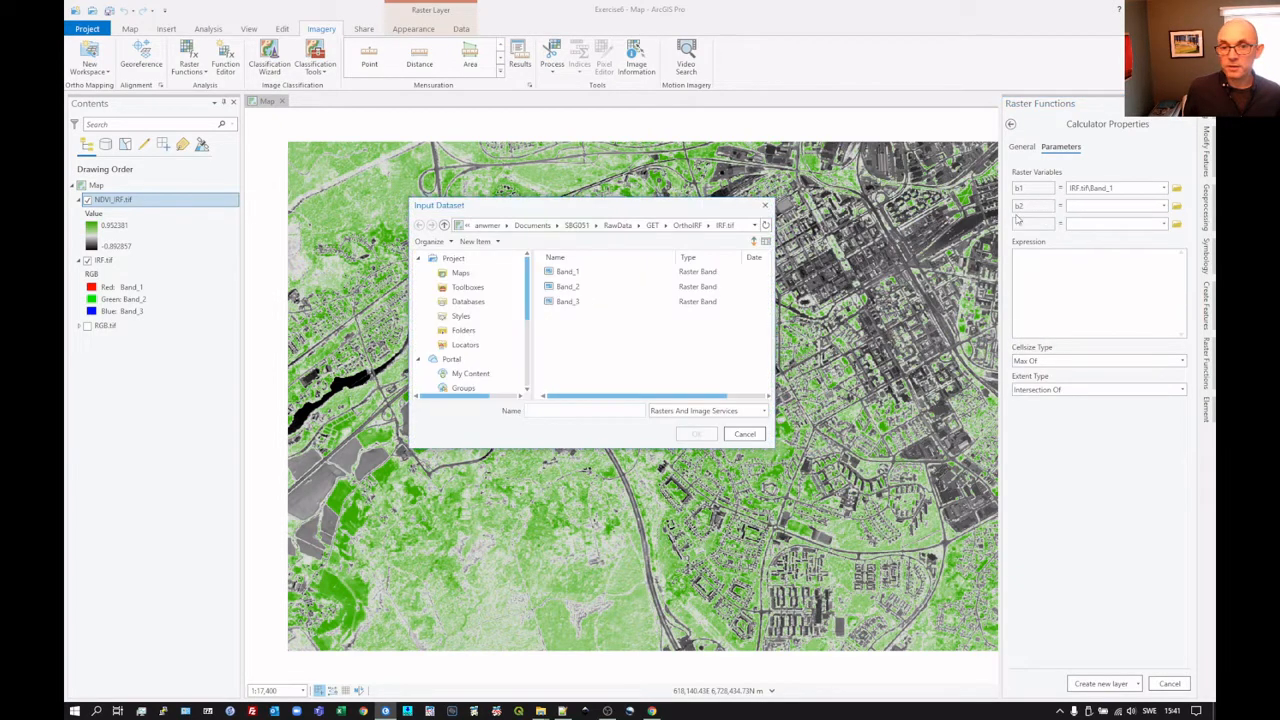
click(568, 287)
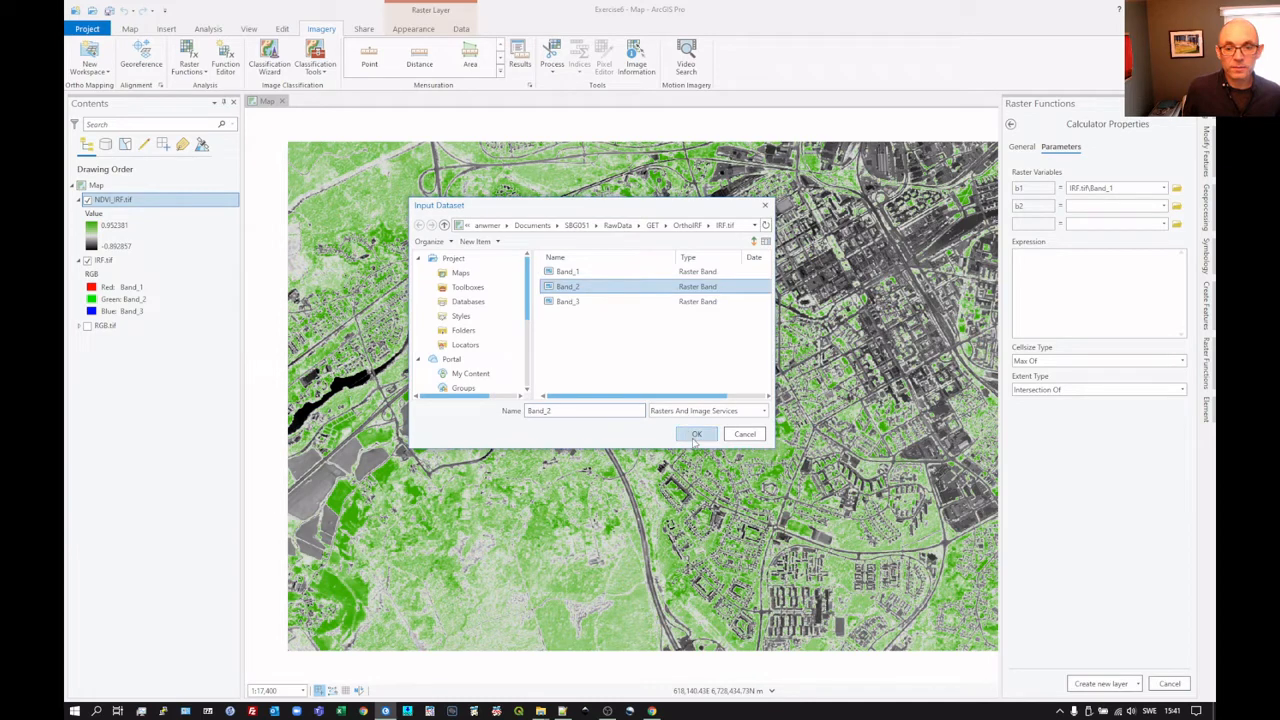
click(696, 433)
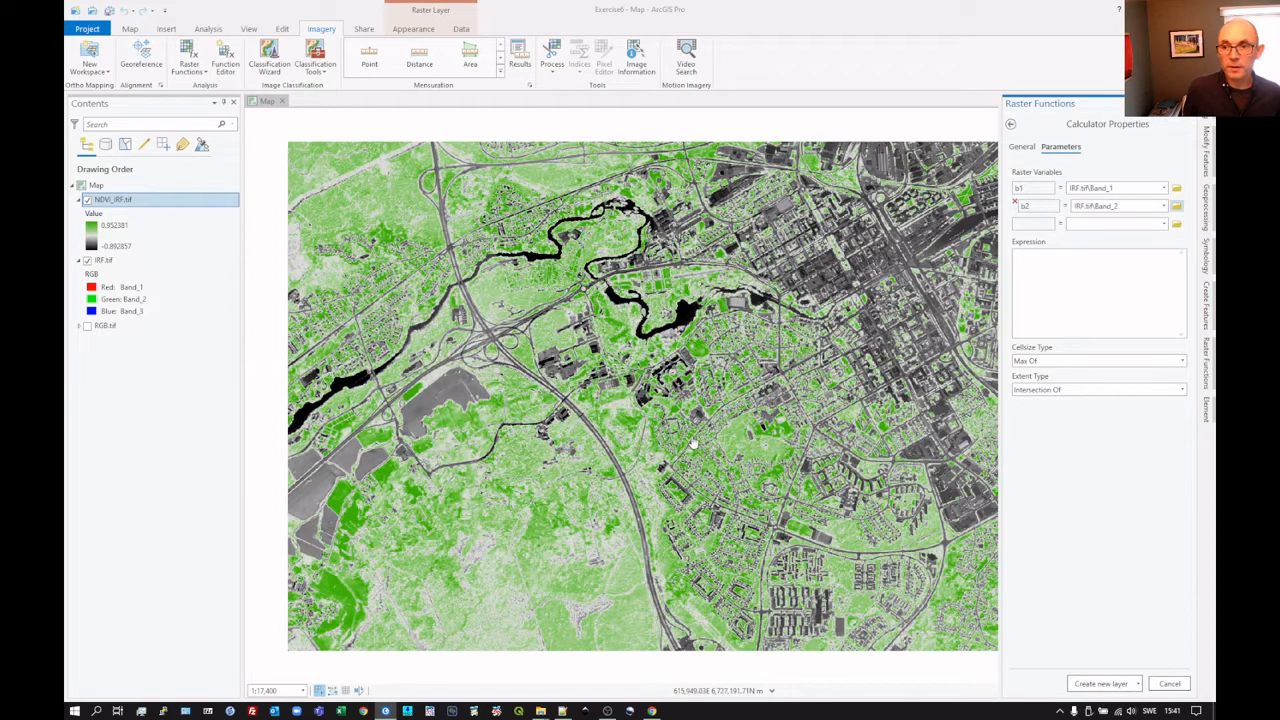
Step: Switch to the Remote Sensing guide in the browser and copy the NDVI expression from code block 2
click(1041, 225)
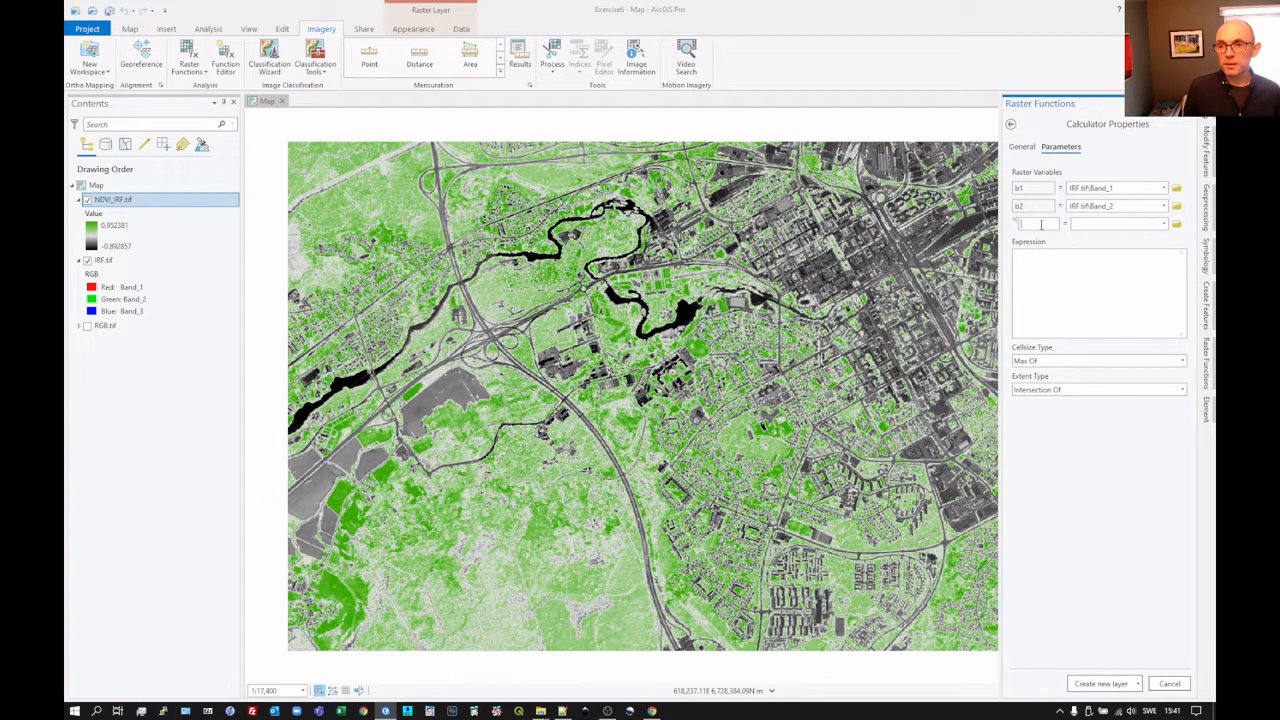
click(1074, 273)
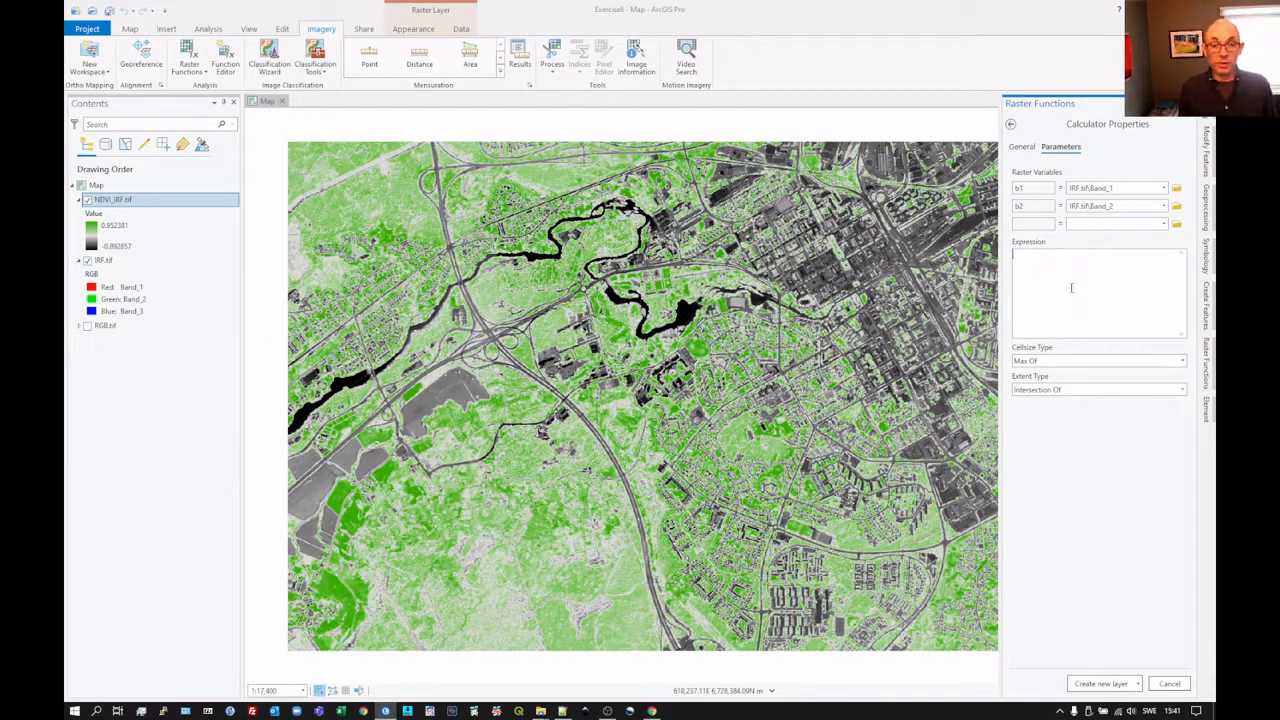
key(alt+Tab)
scroll(865, 335, down, 5)
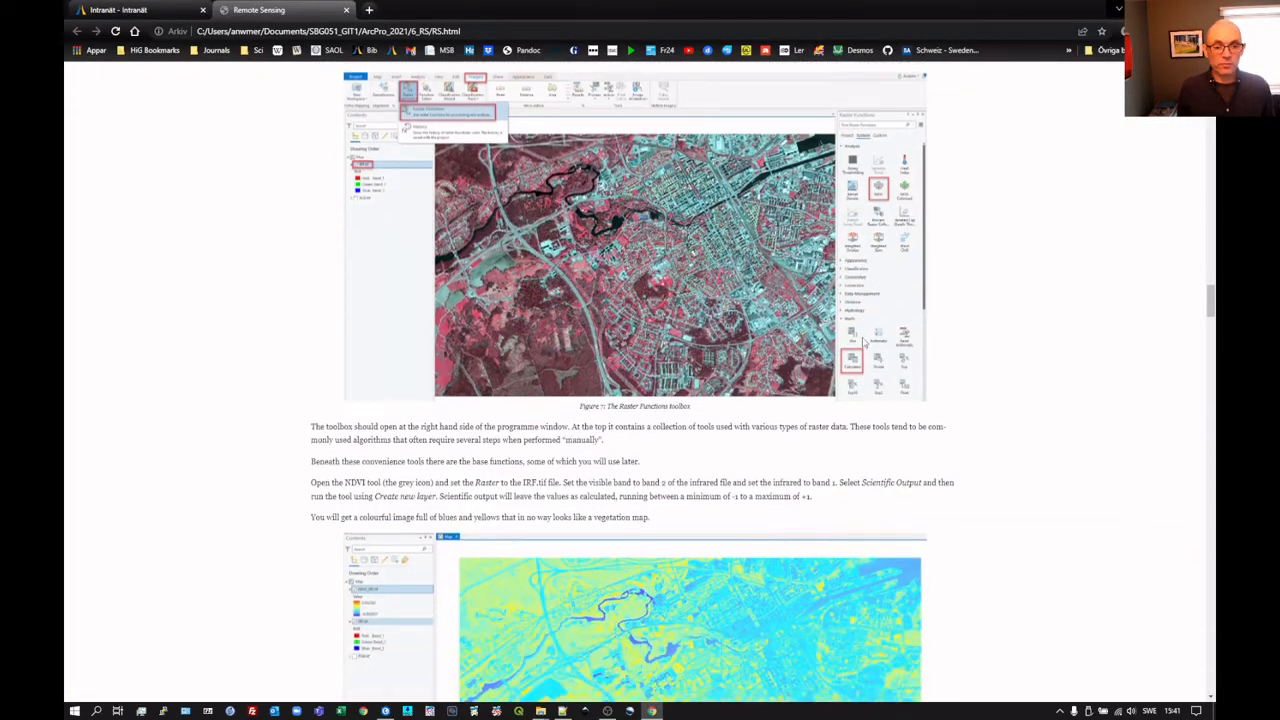
scroll(864, 341, down, 15)
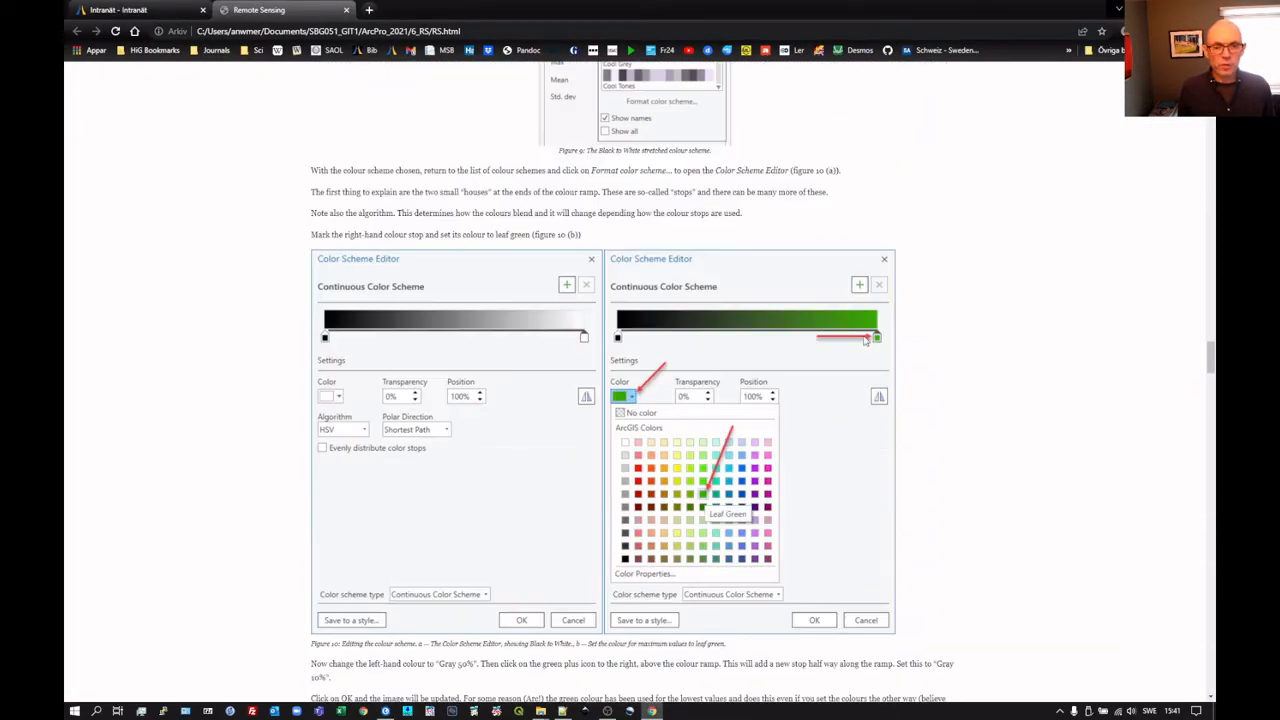
scroll(865, 341, down, 5)
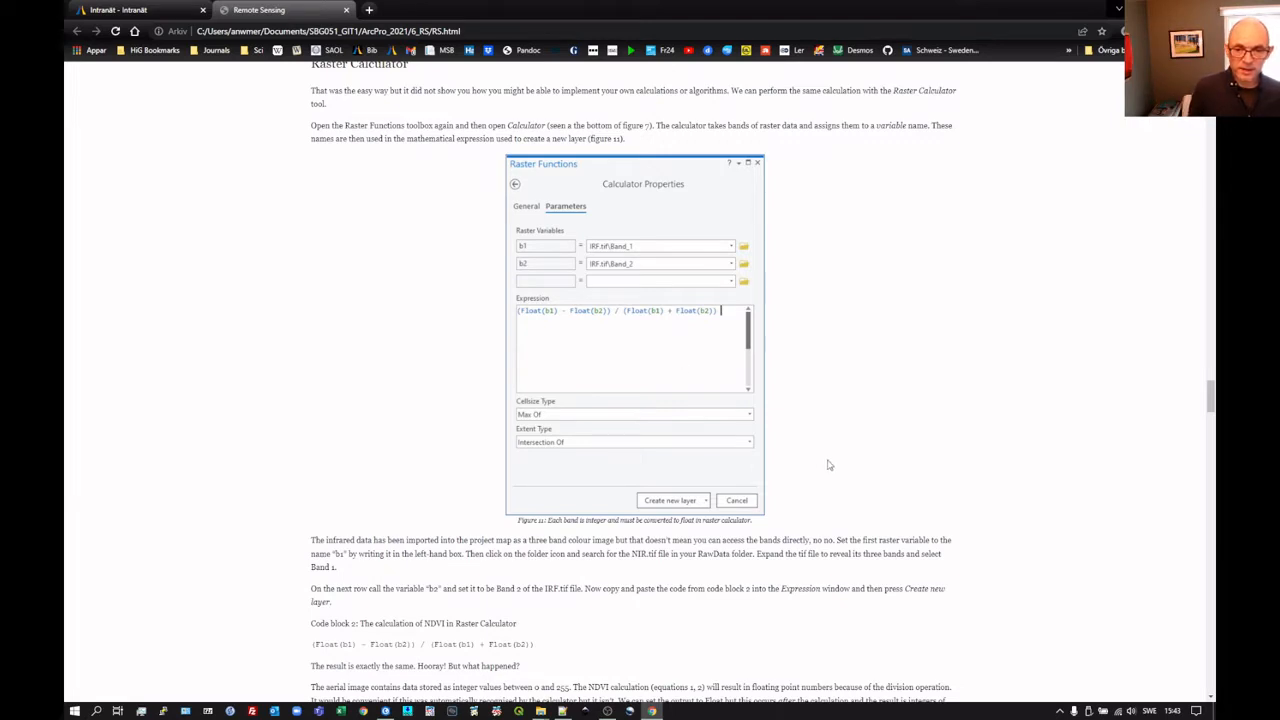
scroll(829, 466, down, 3)
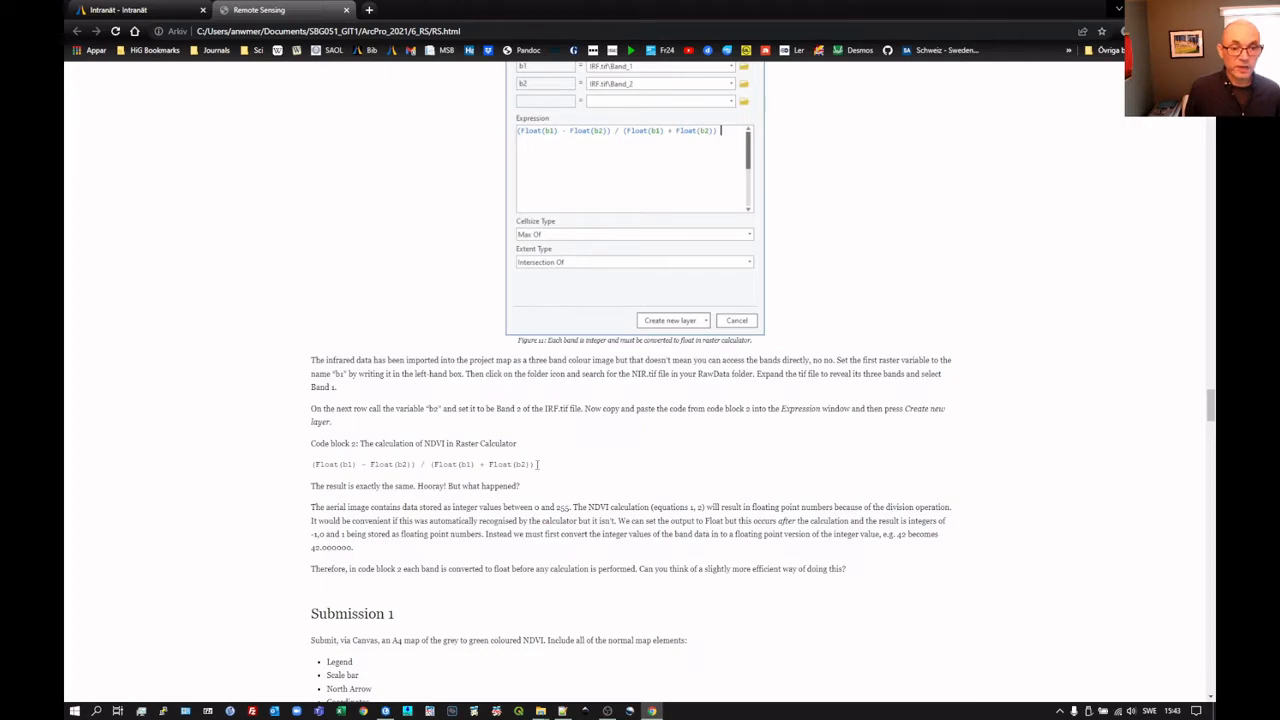
drag(441, 458, 313, 468)
key(ctrl+c)
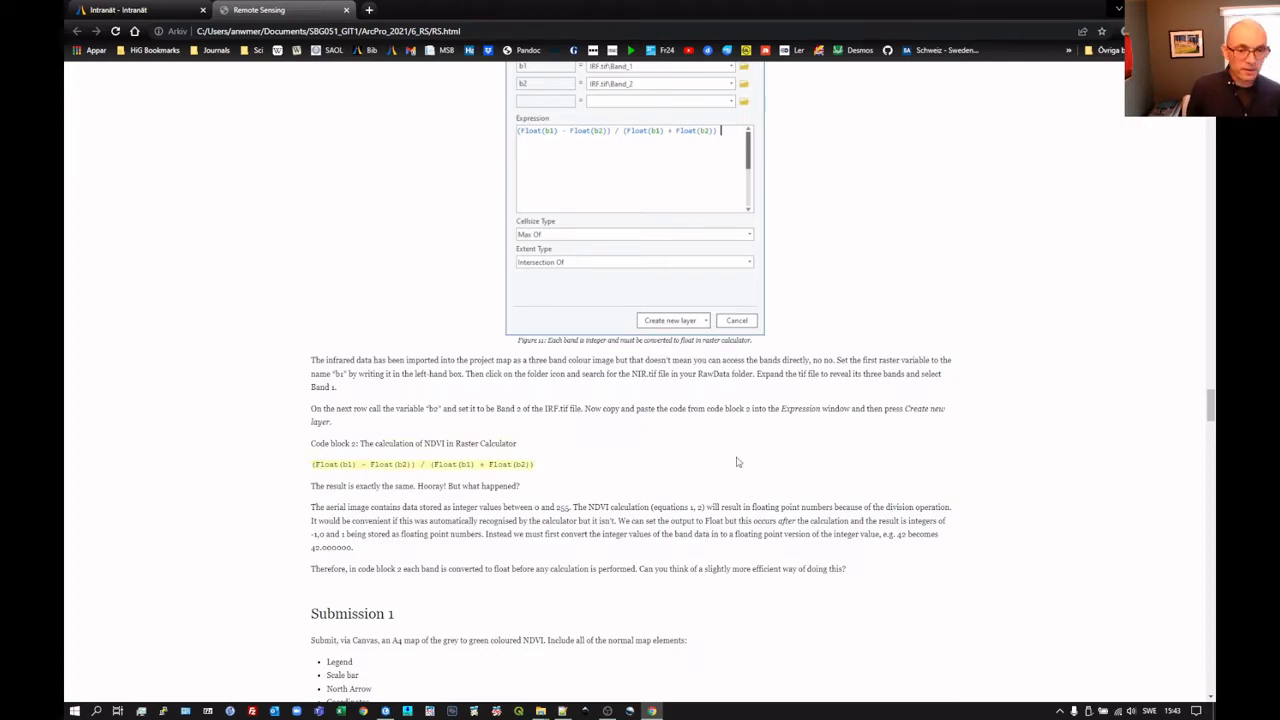
Step: Back in ArcGIS Pro, paste (Float(b1) - Float(b2)) / (Float(b1) + Float(b2)) as the Calculator expression and create a new layer
key(alt+Tab)
click(1021, 278)
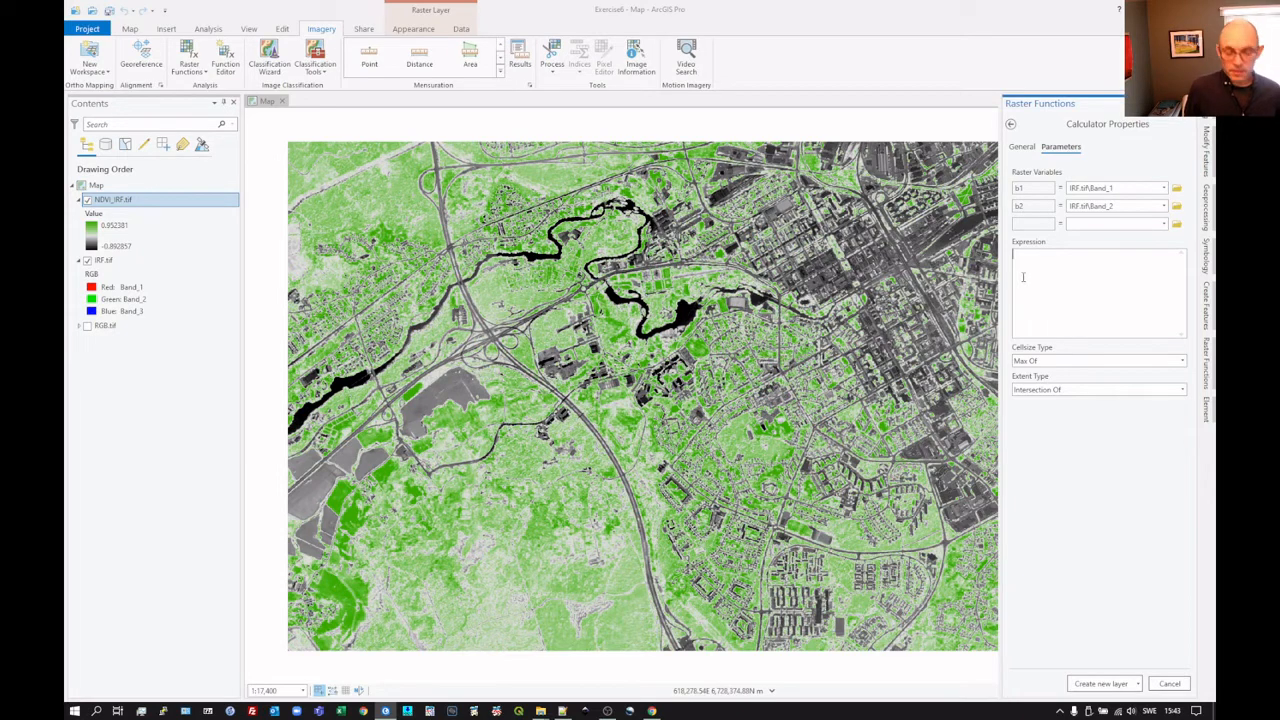
key(ctrl+v)
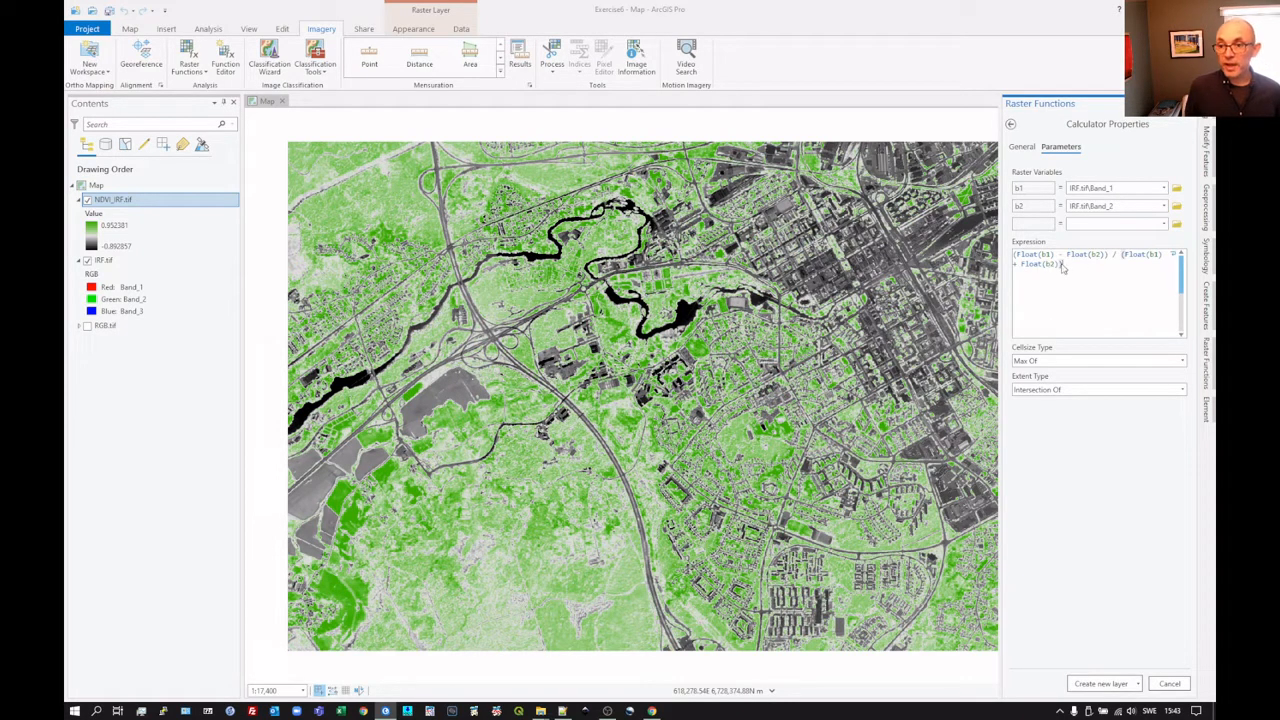
double_click(1045, 254)
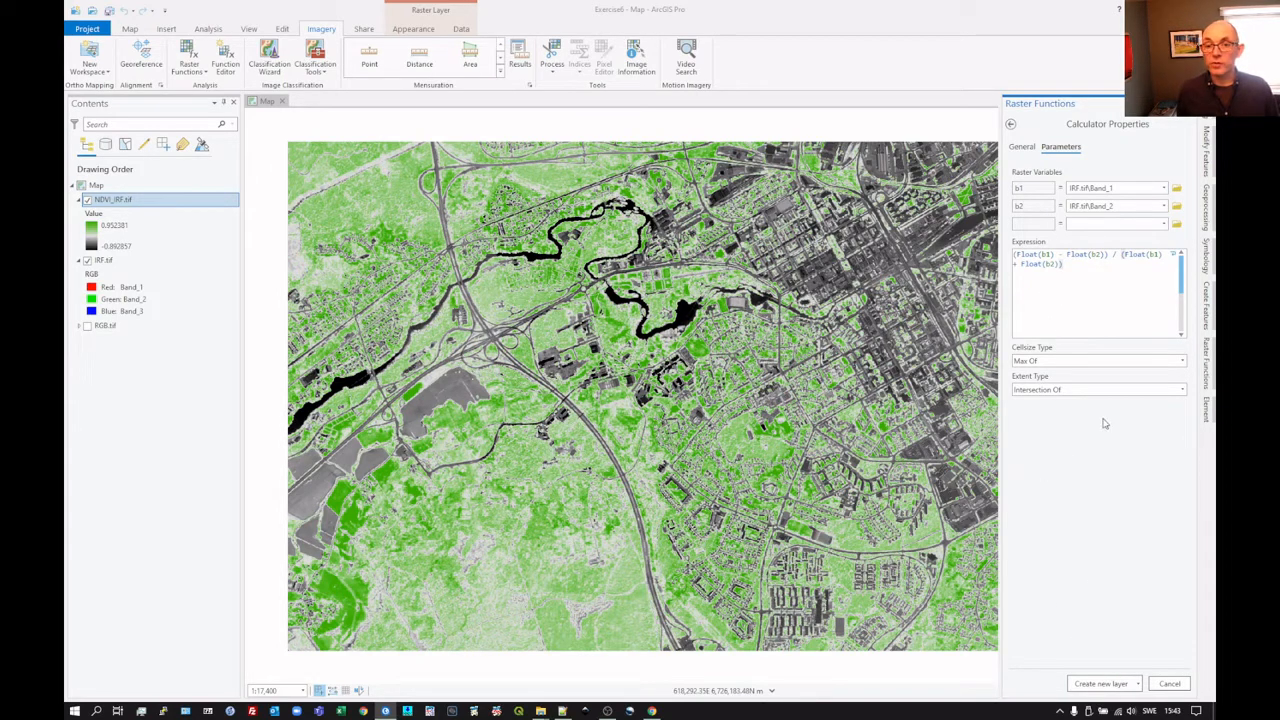
click(1092, 683)
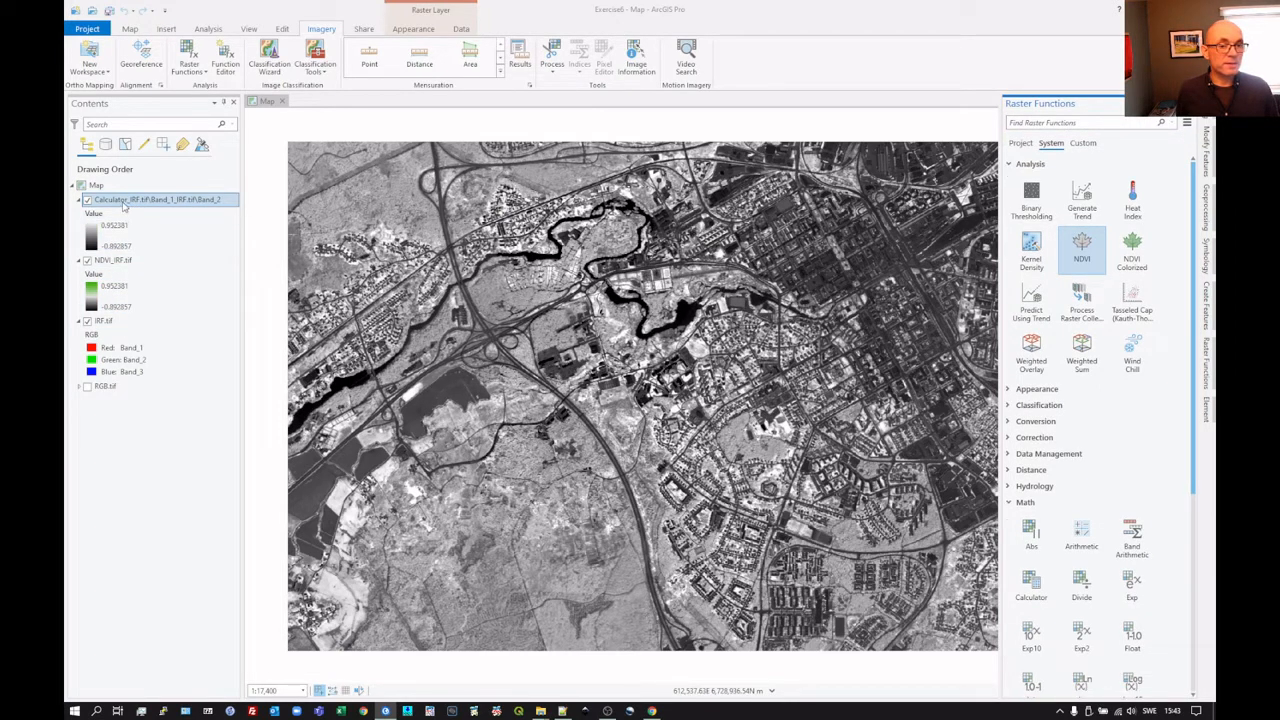
Step: Open the color scheme editor for the new Calculator layer's symbology and set the upper color stop to leaf green
right_click(123, 203)
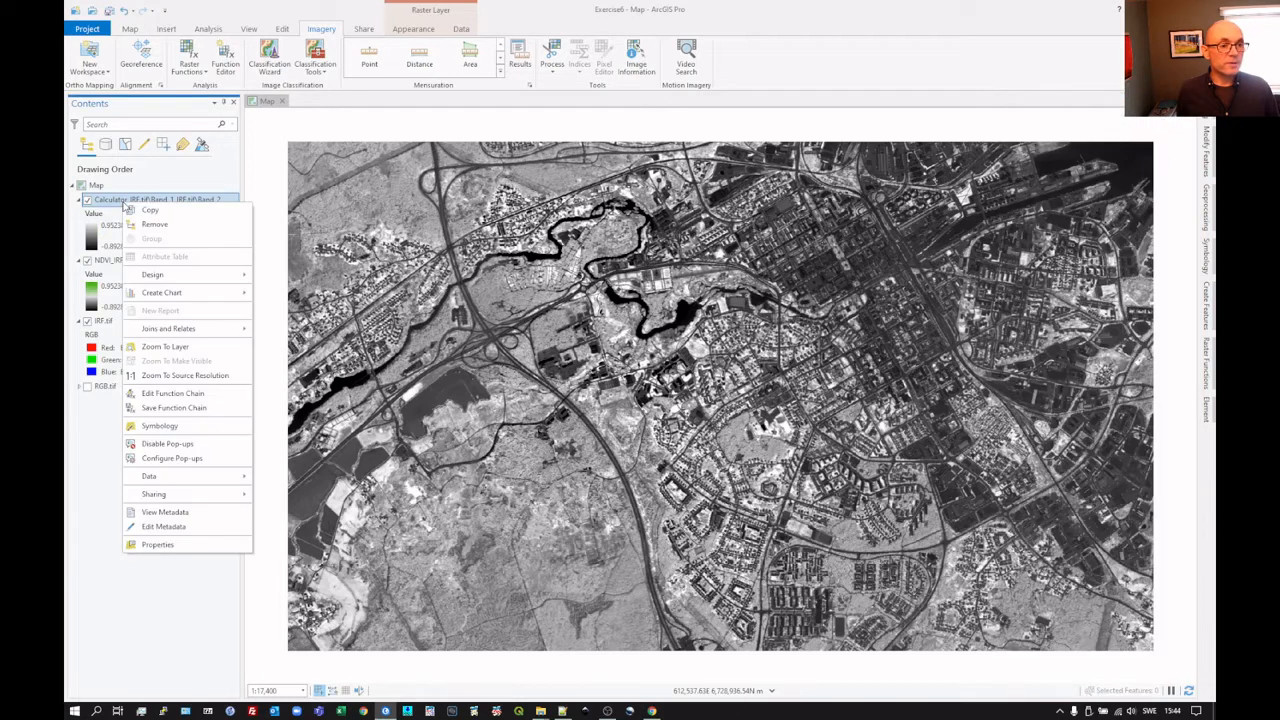
click(165, 426)
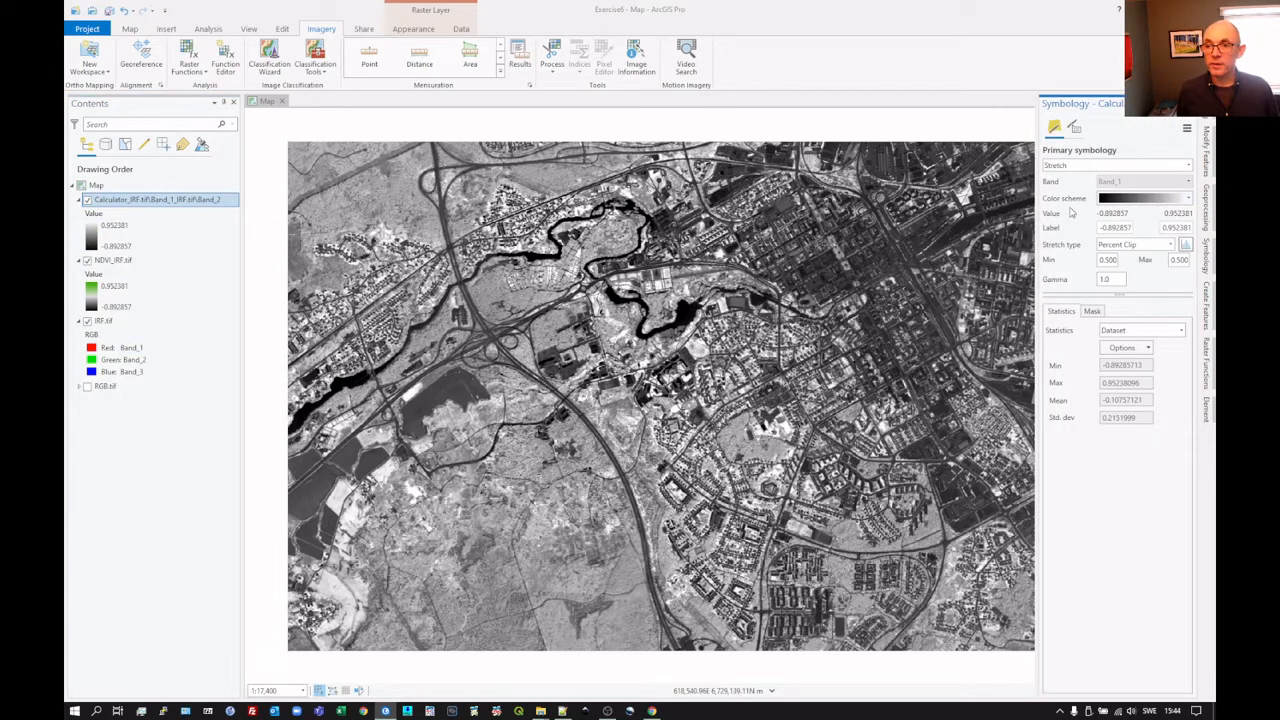
click(1188, 199)
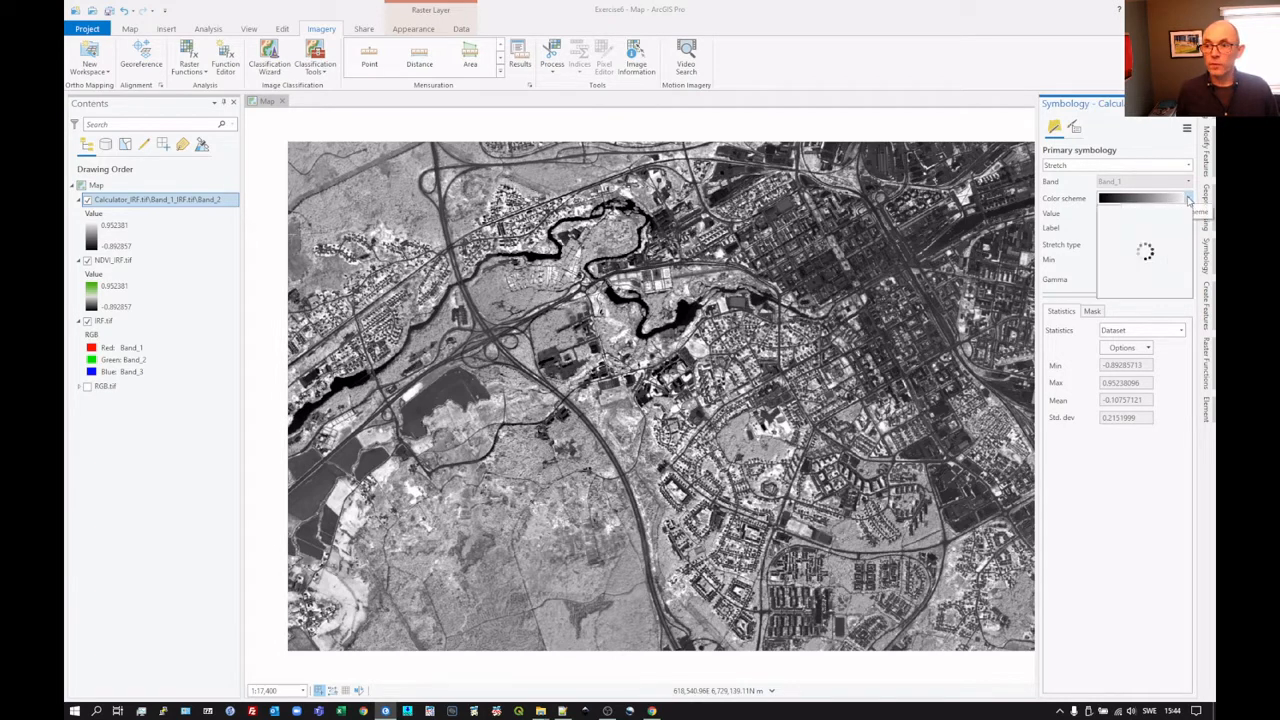
click(1188, 199)
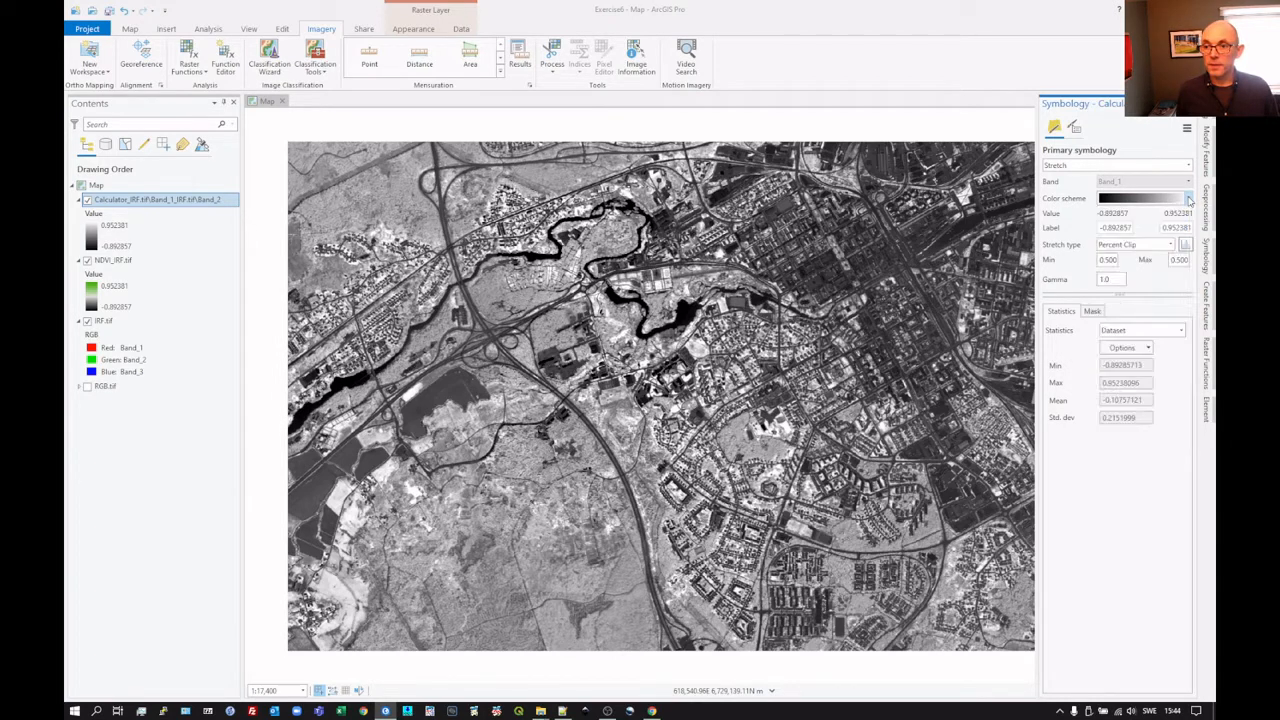
click(1188, 199)
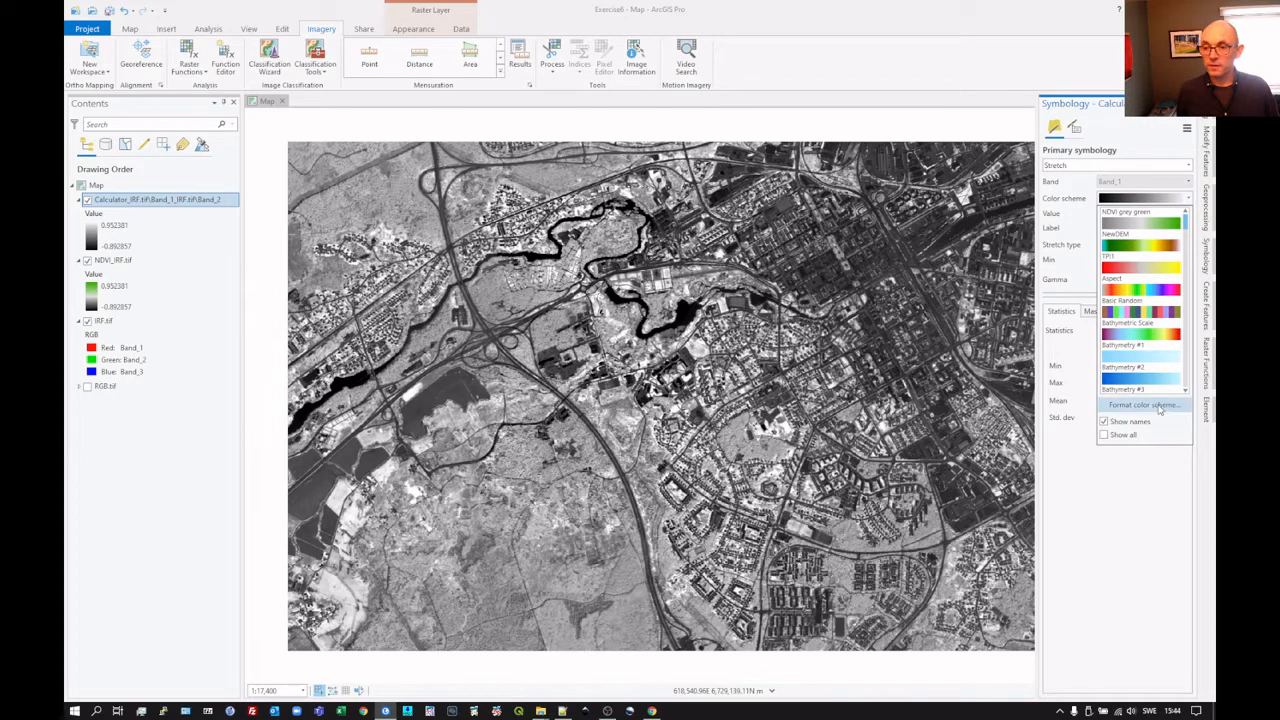
click(1142, 410)
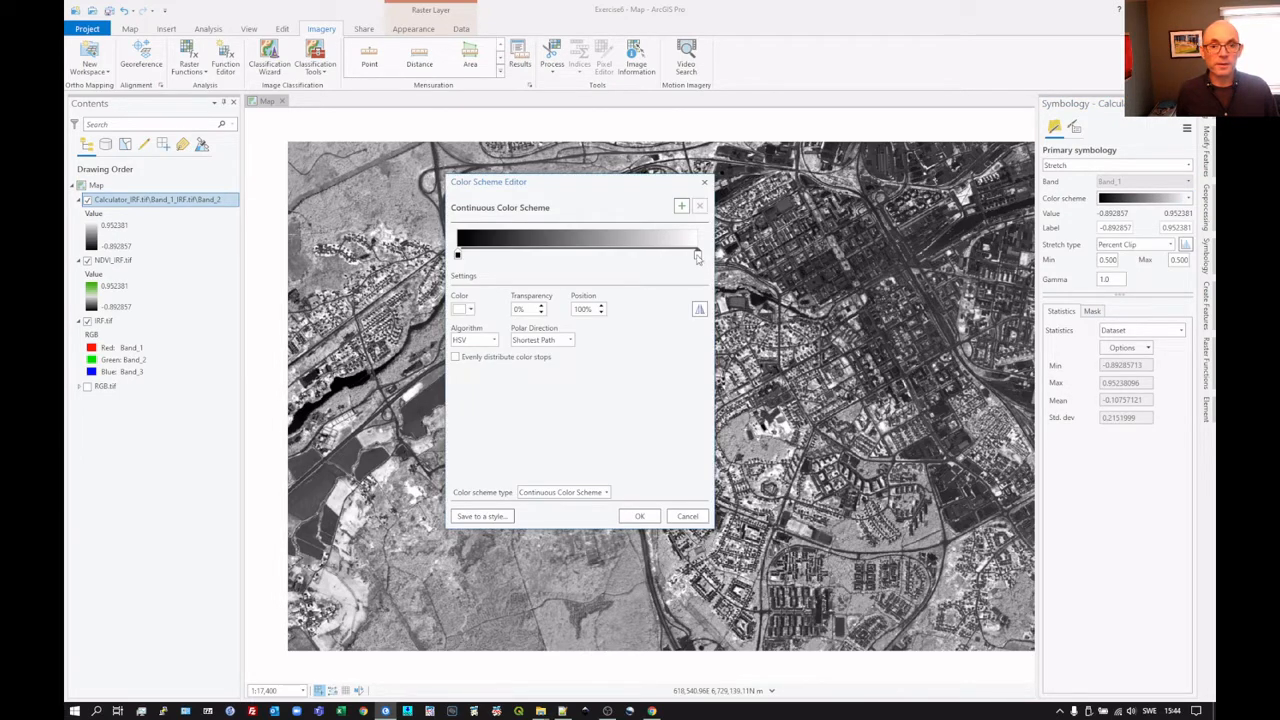
click(469, 310)
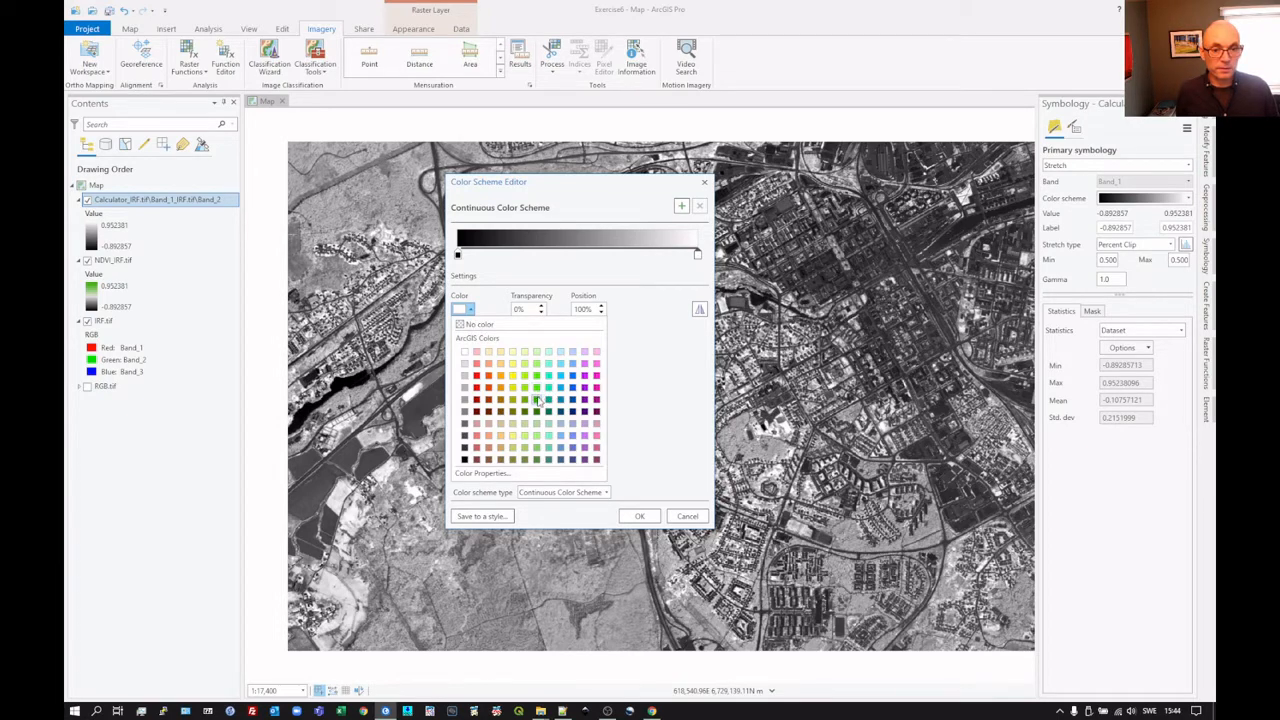
click(537, 399)
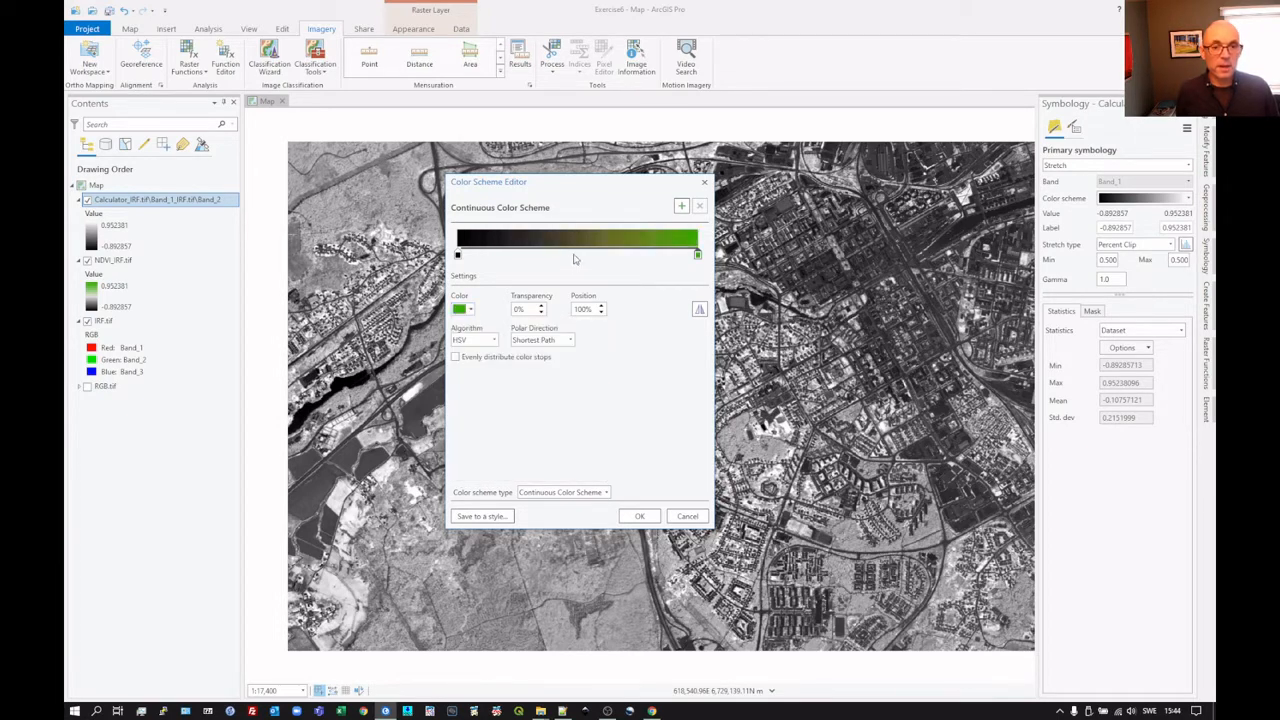
Step: Add a color stop at 50% of the ramp and set its color to Gray 10%
click(681, 205)
click(469, 310)
click(465, 364)
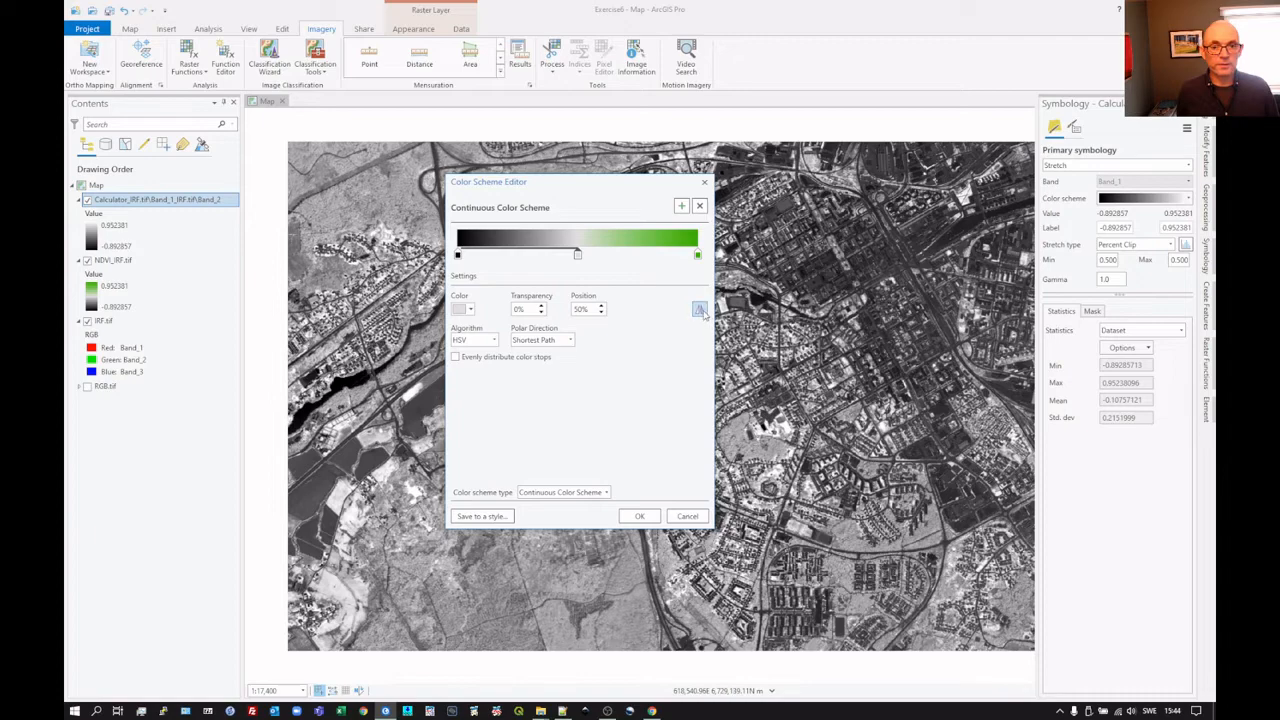
Step: Reverse the color ramp, apply it to the Calculator layer, and set the stretch type to Standard Deviation
click(700, 310)
click(639, 516)
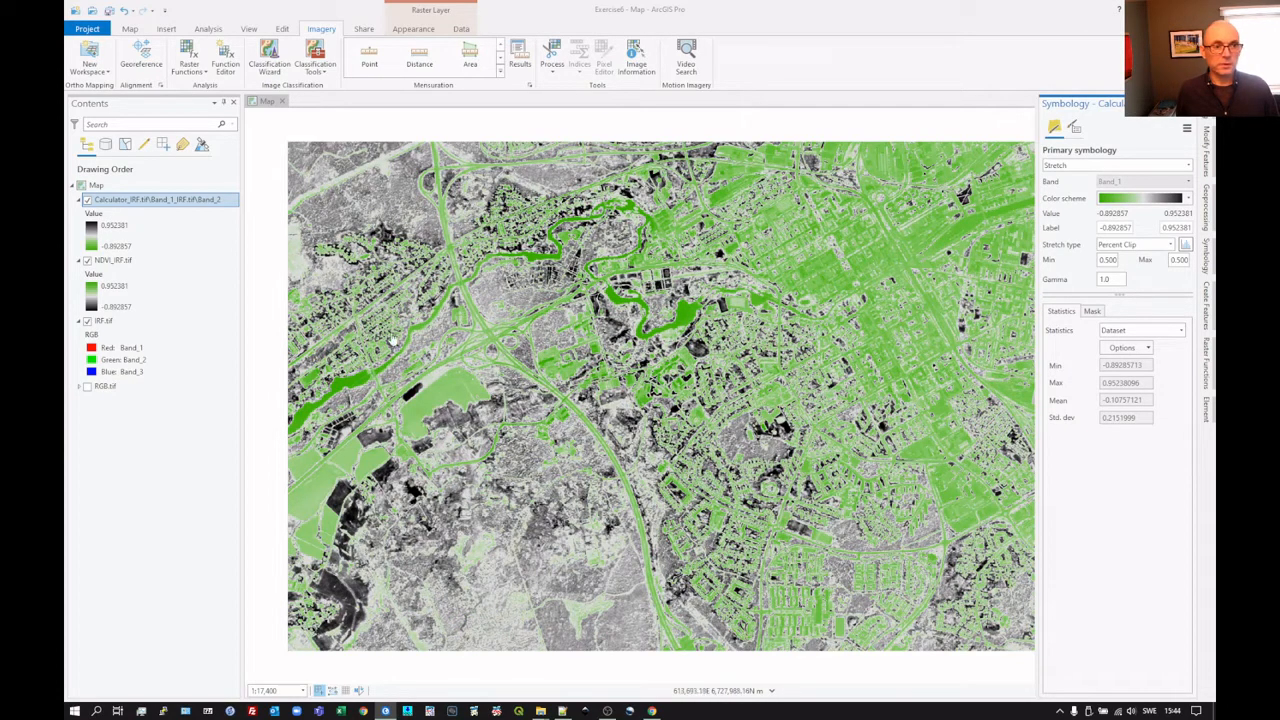
click(1170, 246)
click(1088, 370)
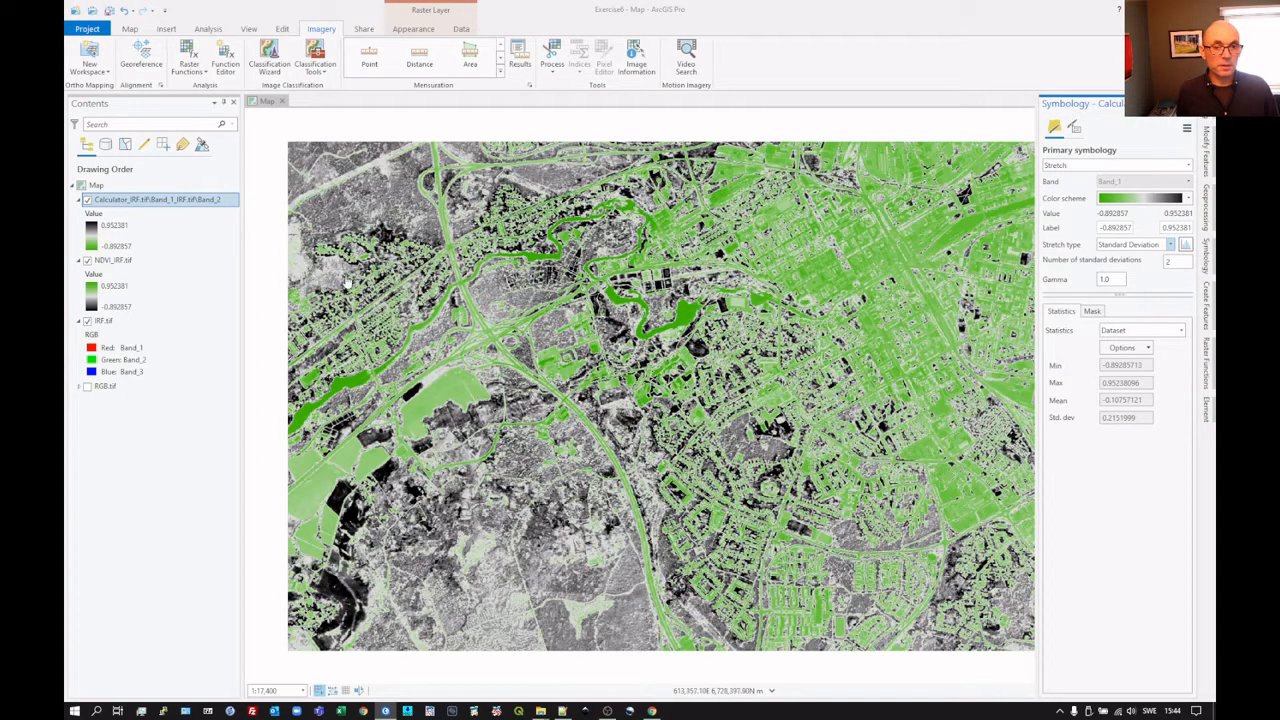
Step: Reverse the Calculator layer's color scheme again so it runs from black for low values to green for high values
click(1188, 199)
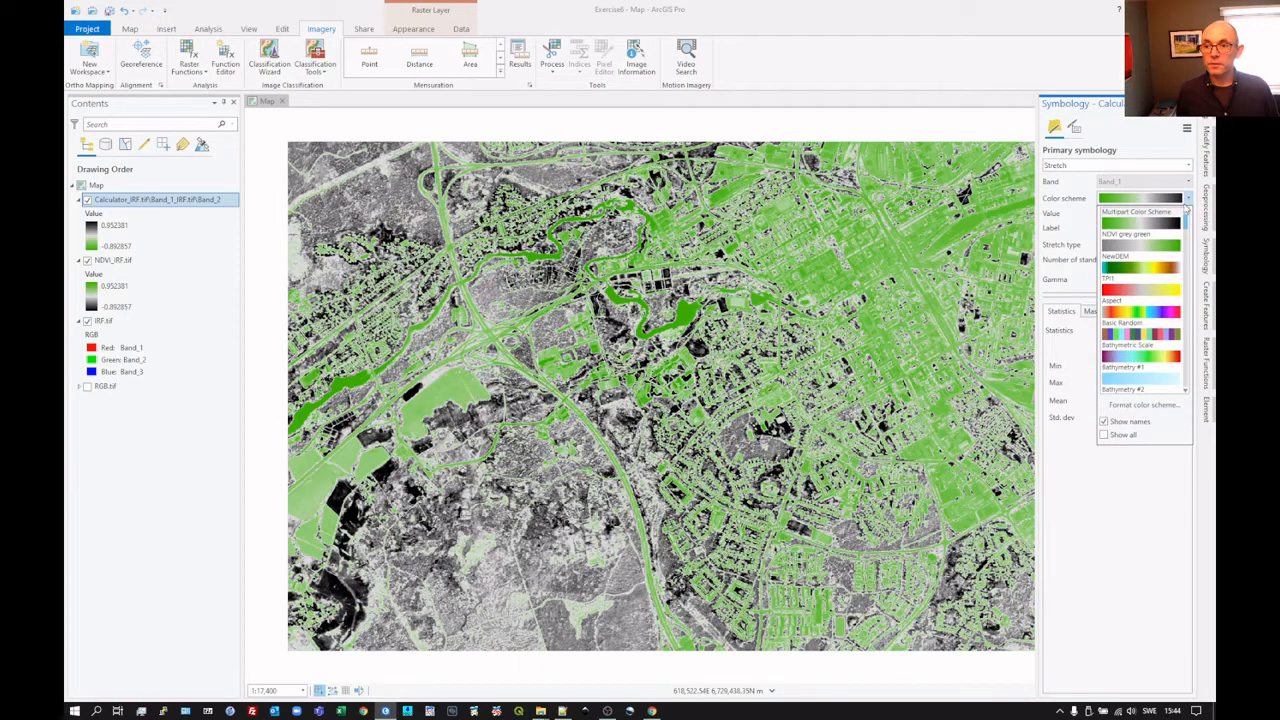
click(1138, 406)
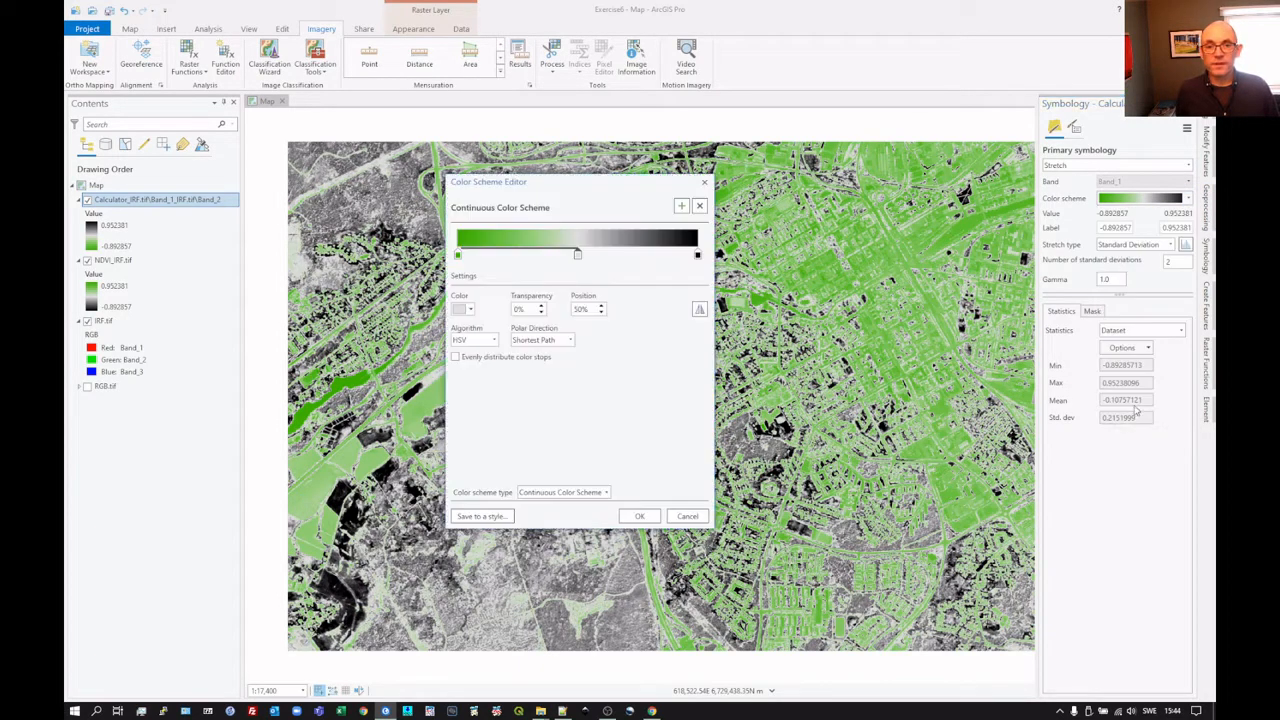
click(700, 310)
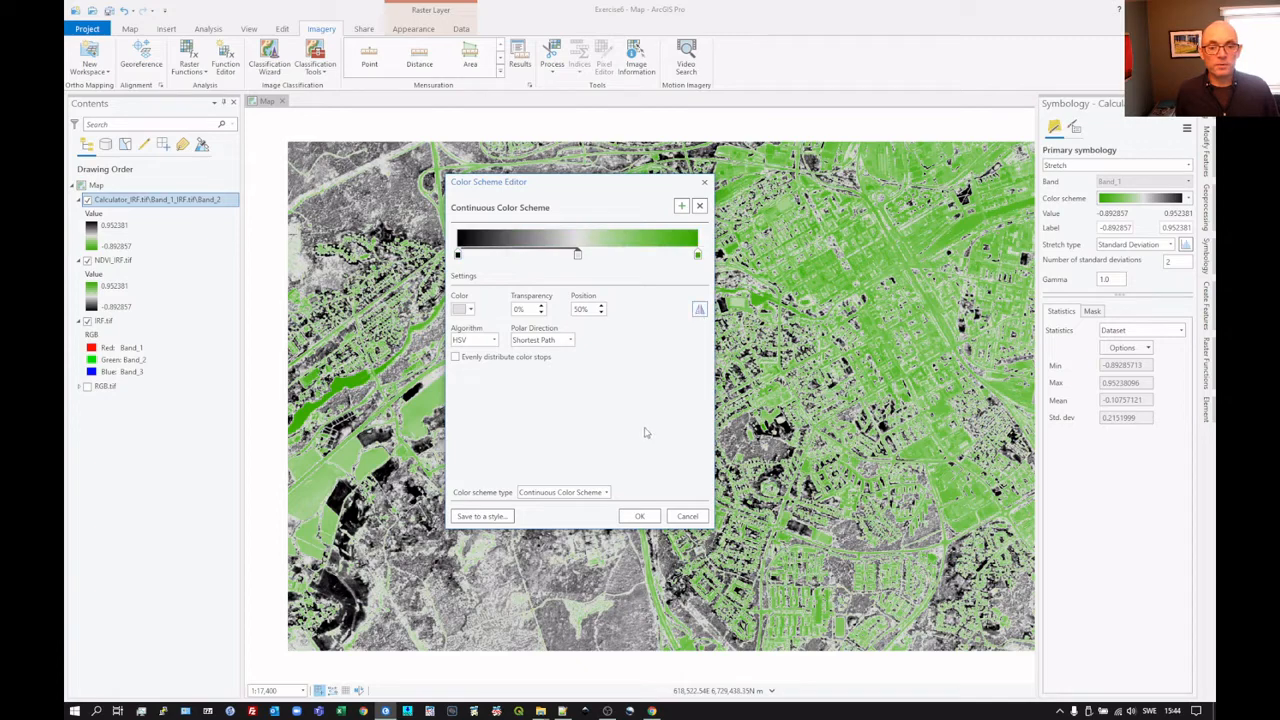
click(640, 515)
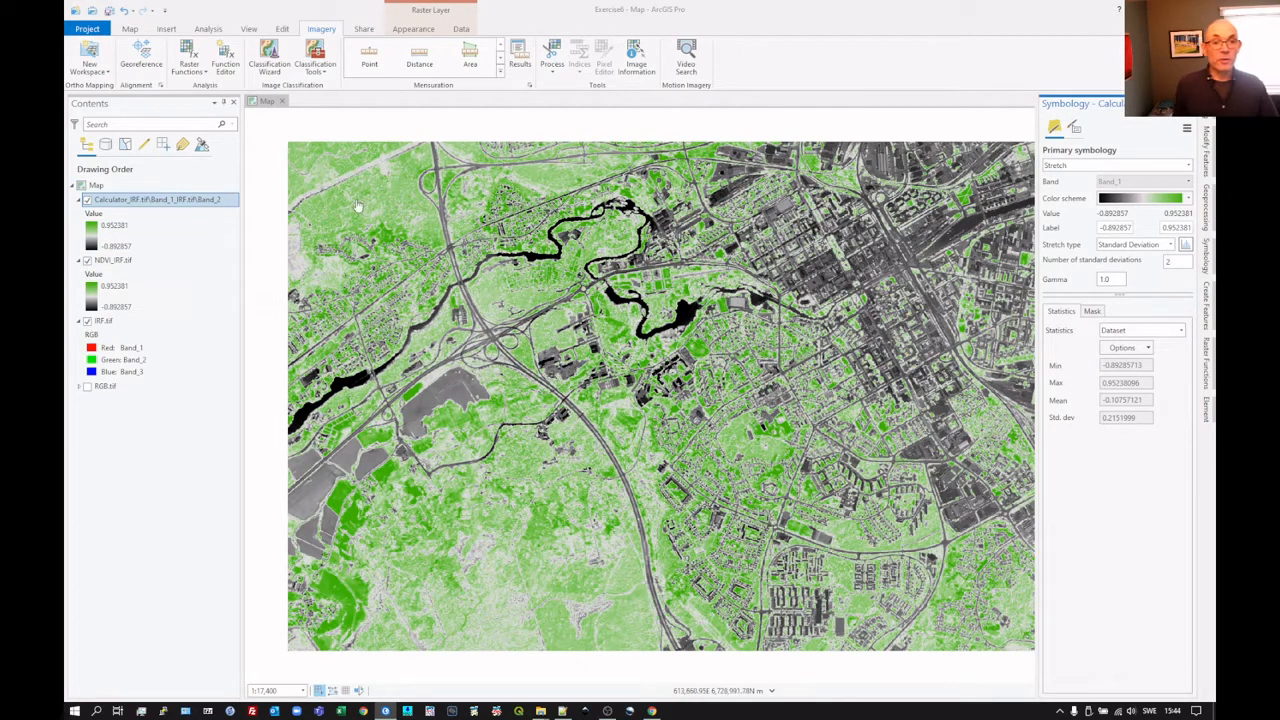
Step: Turn the Calculator layer off and back on to compare it with the NDVI_IRF.tif layer beneath
click(88, 200)
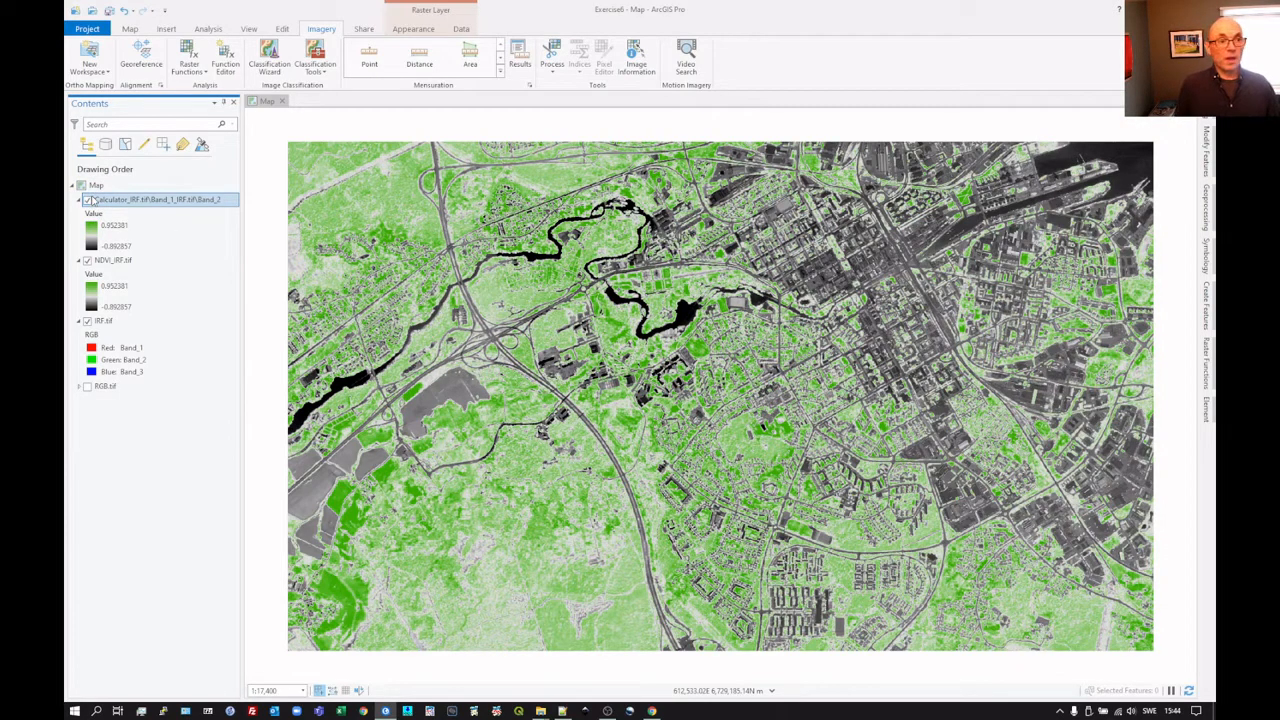
click(88, 200)
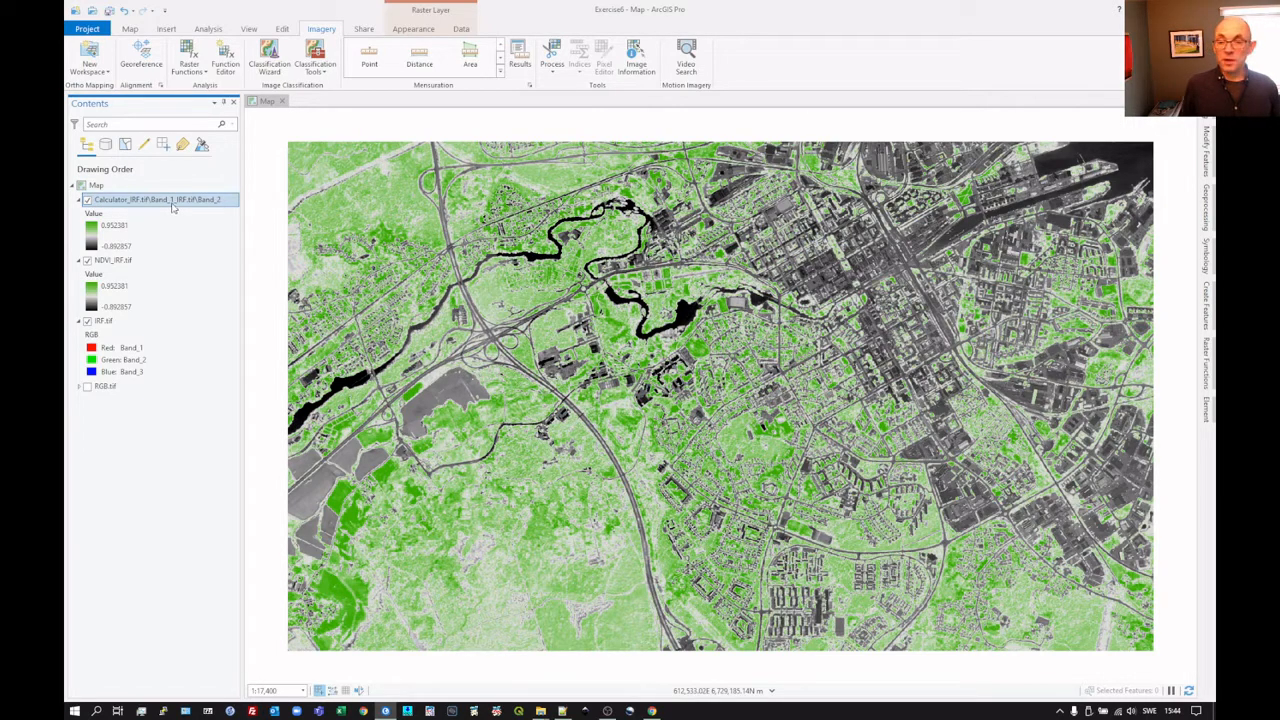